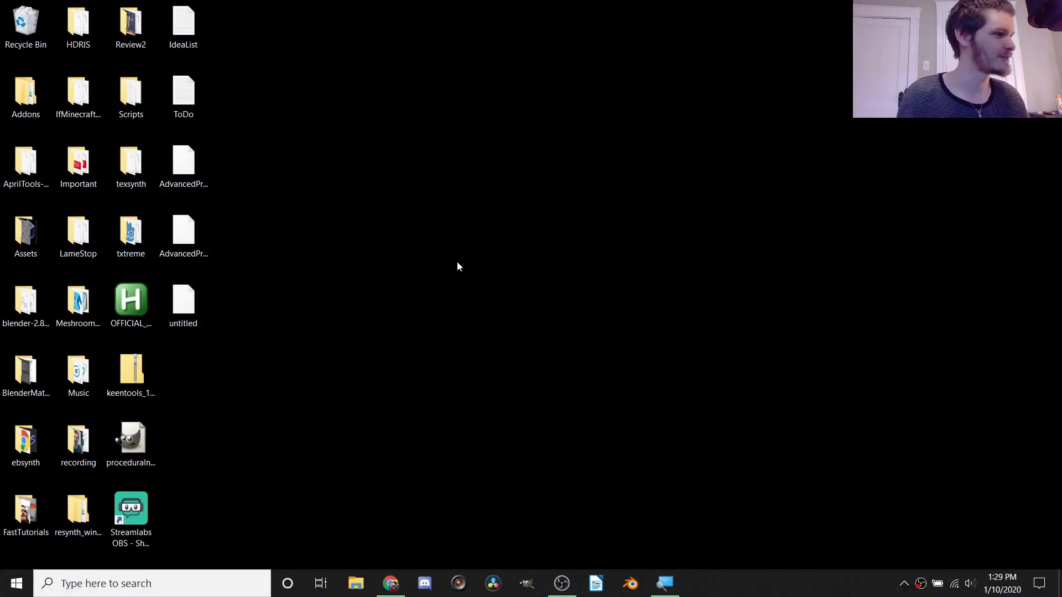
# Search the web for 'shortcut vu' and open the shortcut_VUr GitHub repository
pyautogui.click(391, 583)
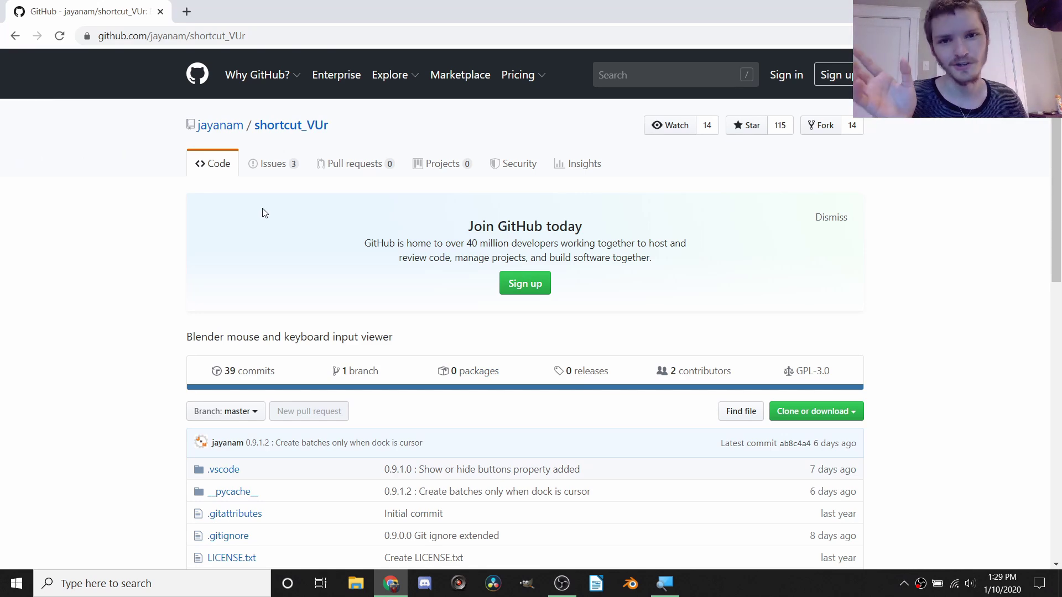
pyautogui.scroll(-5, 164, 216)
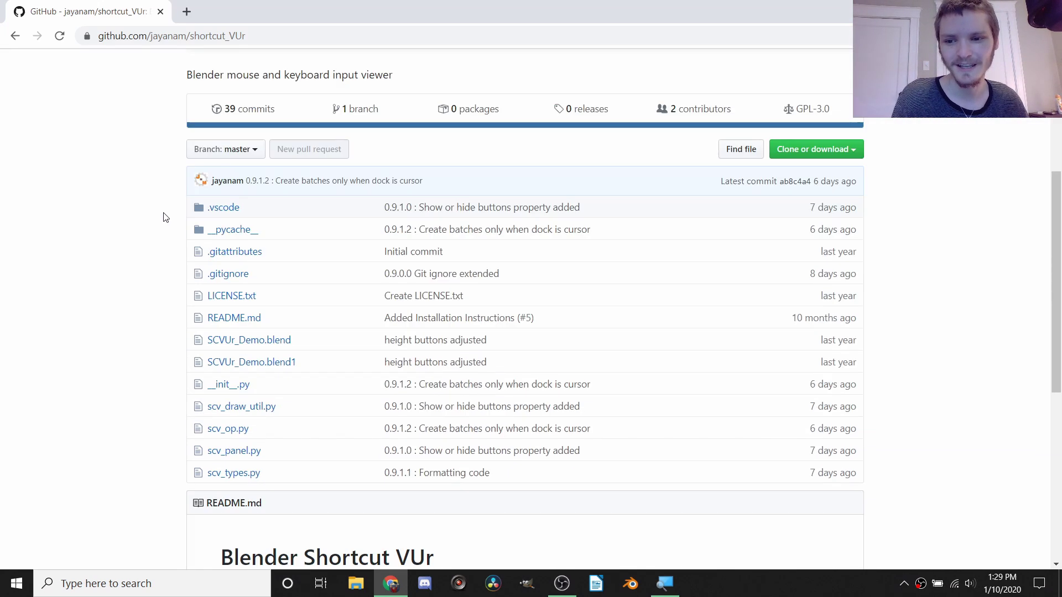
pyautogui.scroll(-6, 164, 217)
pyautogui.scroll(10, 140, 162)
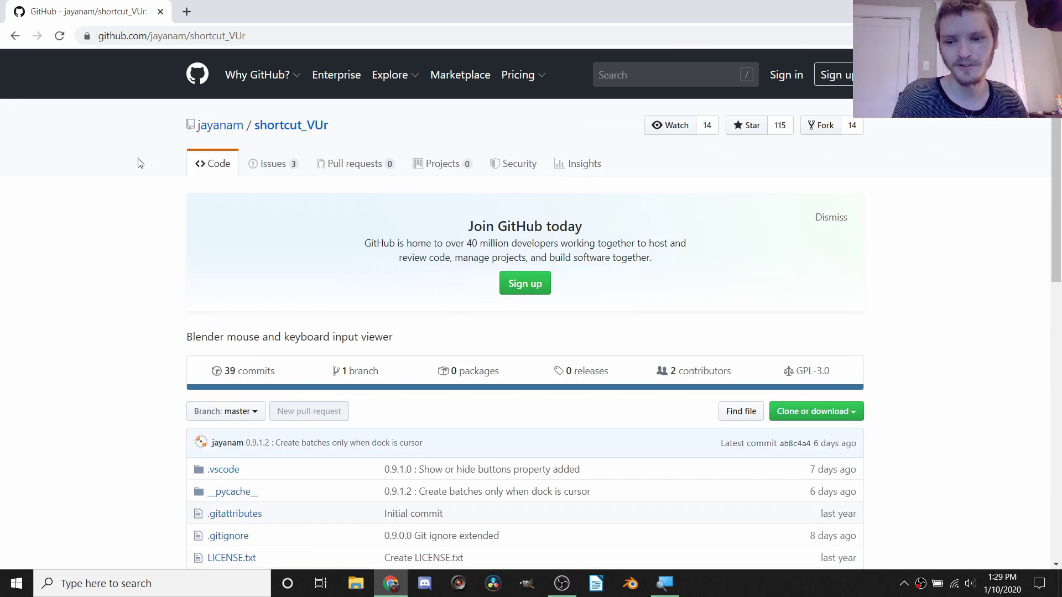
pyautogui.click(190, 8)
pyautogui.write('shortcut')
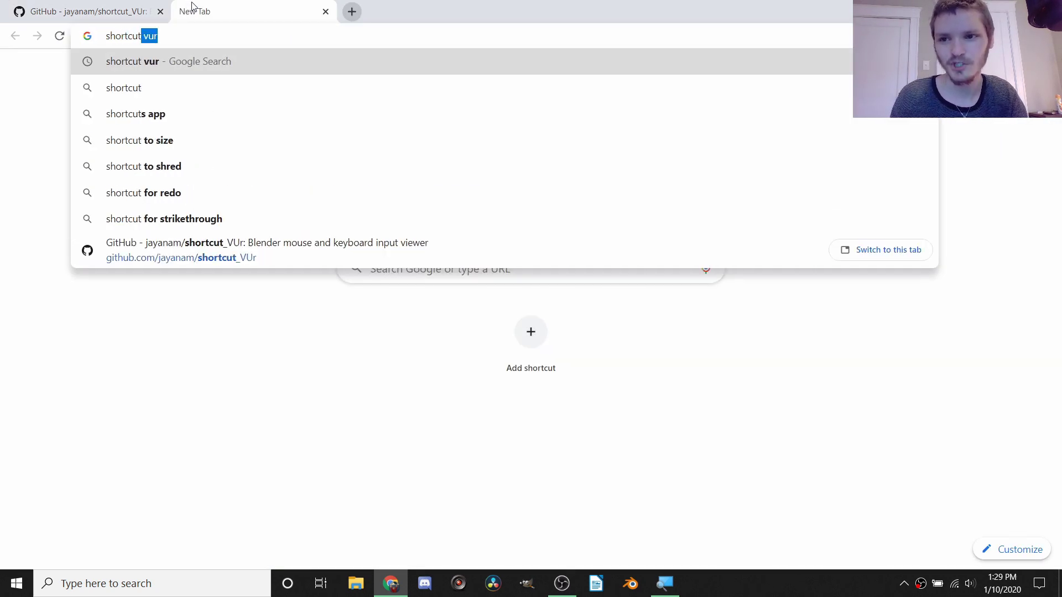
pyautogui.write(' vu')
pyautogui.press('Return')
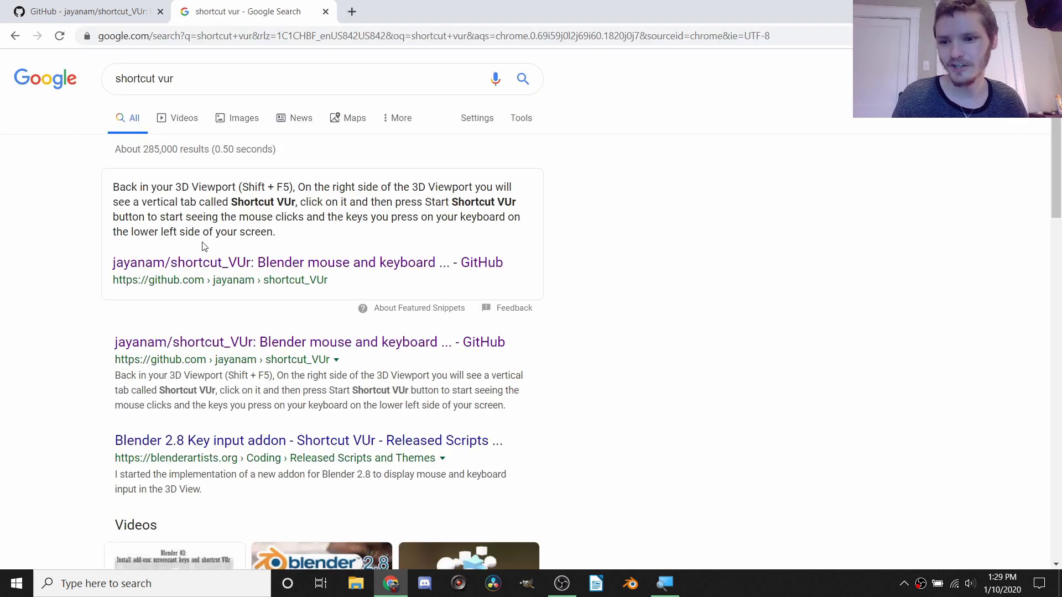
pyautogui.click(218, 342)
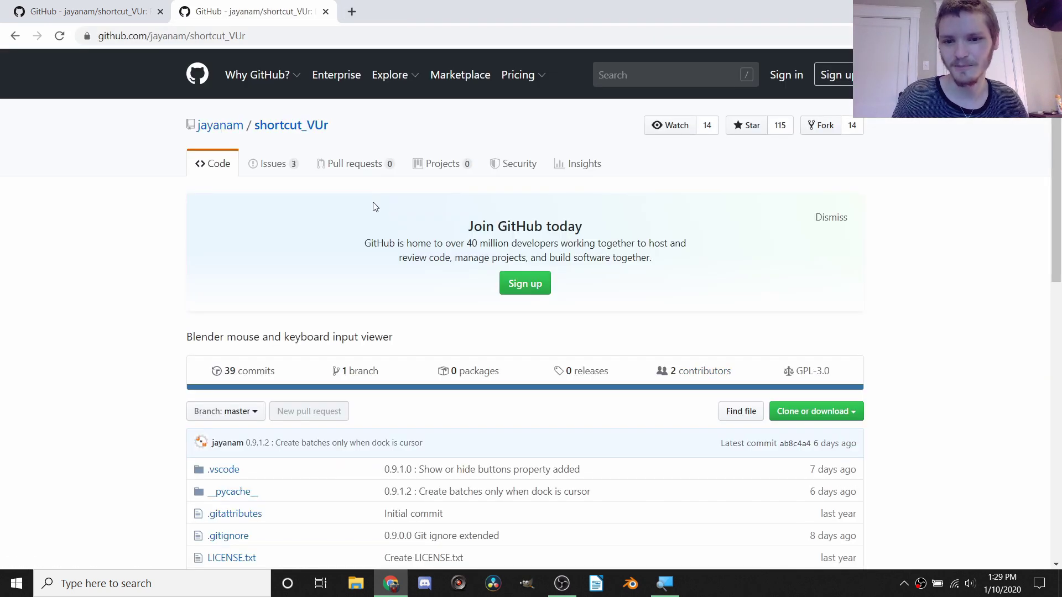
pyautogui.click(326, 12)
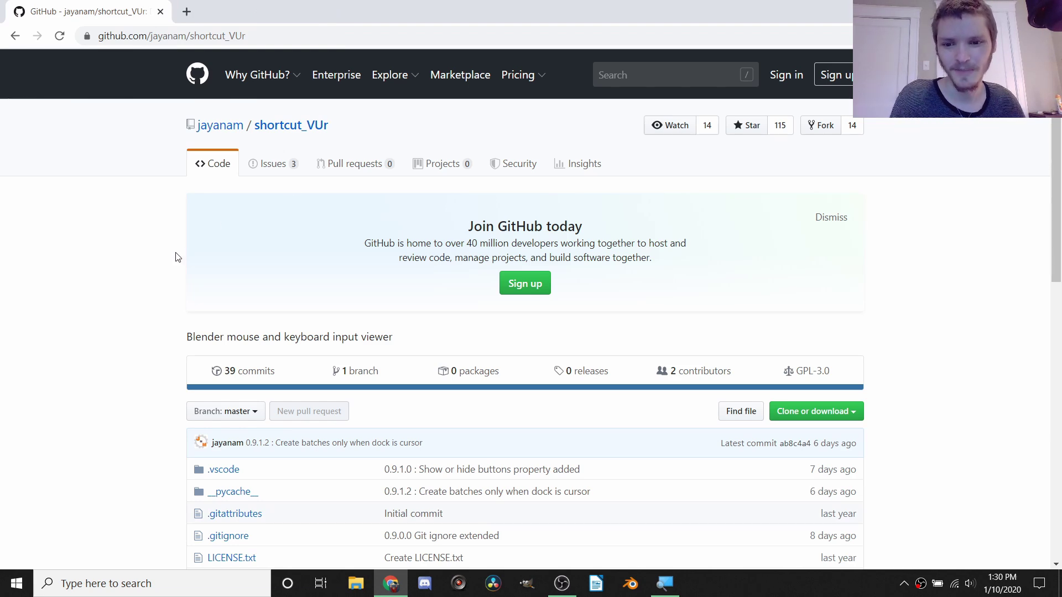
# Read the README's install notes, then save the repository ZIP to the Desktop
pyautogui.scroll(-10, 177, 257)
pyautogui.moveTo(533, 466); pyautogui.dragTo(130, 267)
pyautogui.scroll(6, 138, 254)
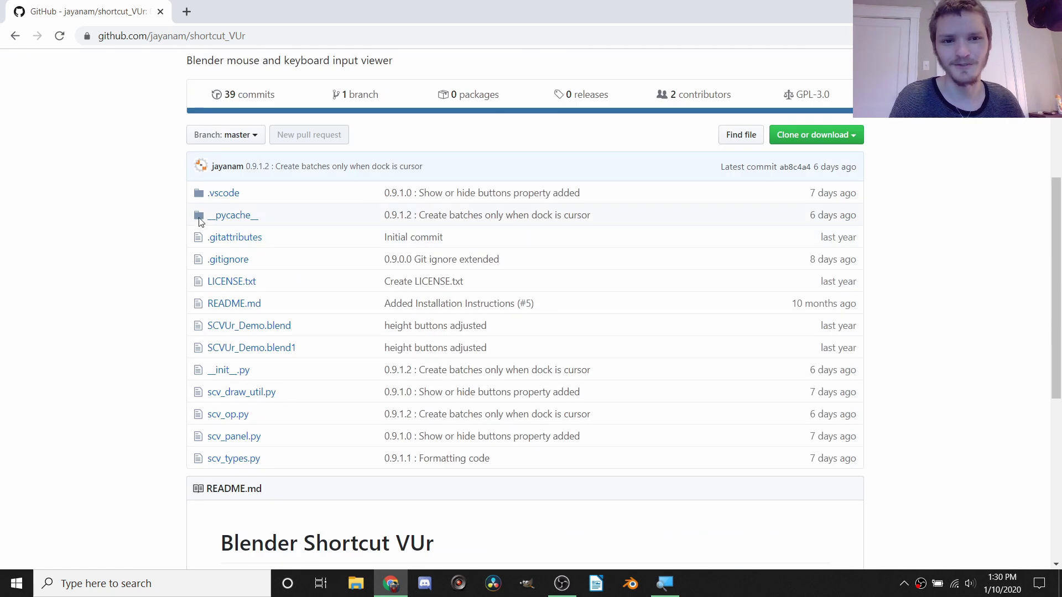
pyautogui.click(802, 144)
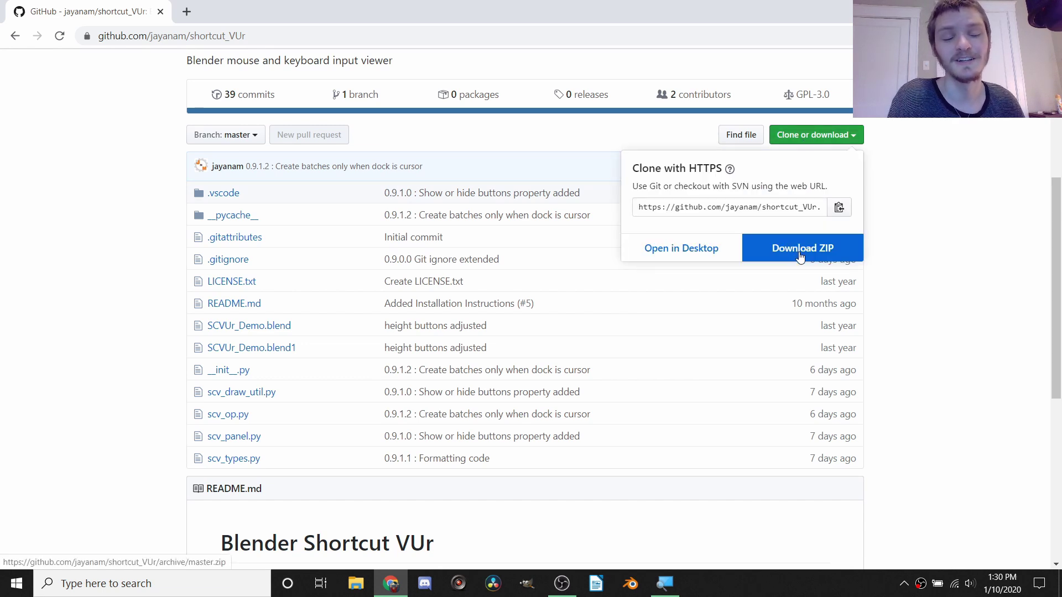
pyautogui.click(797, 250)
pyautogui.click(98, 159)
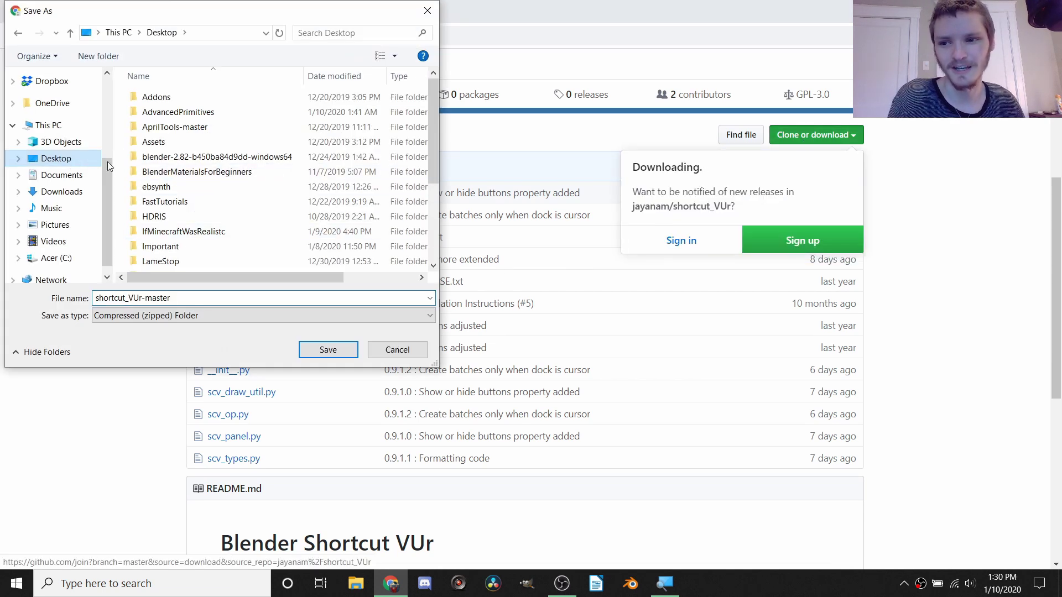
pyautogui.click(327, 350)
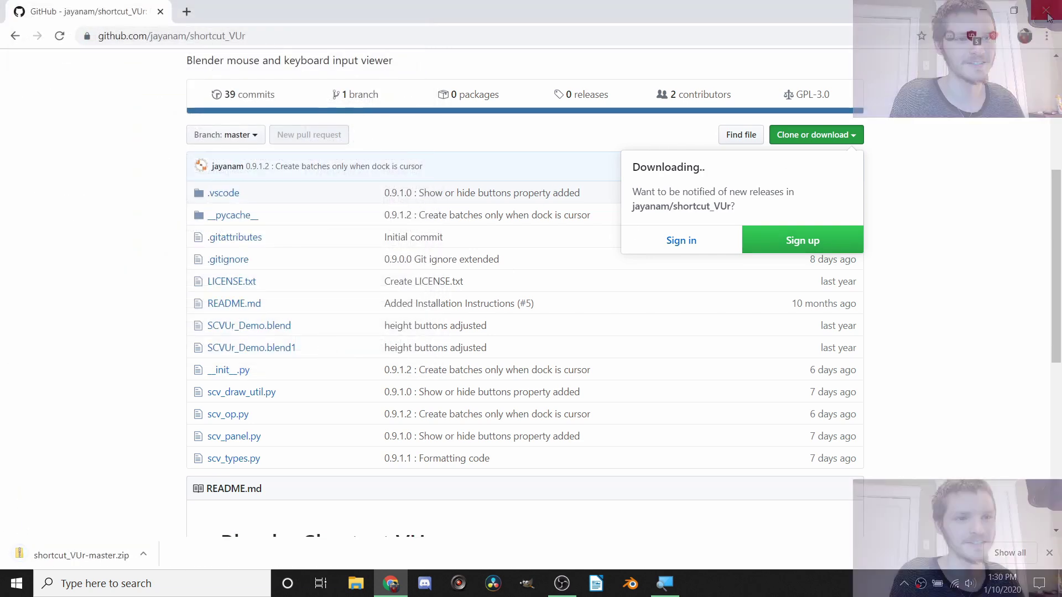
# Place shortcut_VUr-master.zip at the top centre of the desktop and start Blender
pyautogui.press('super+d')
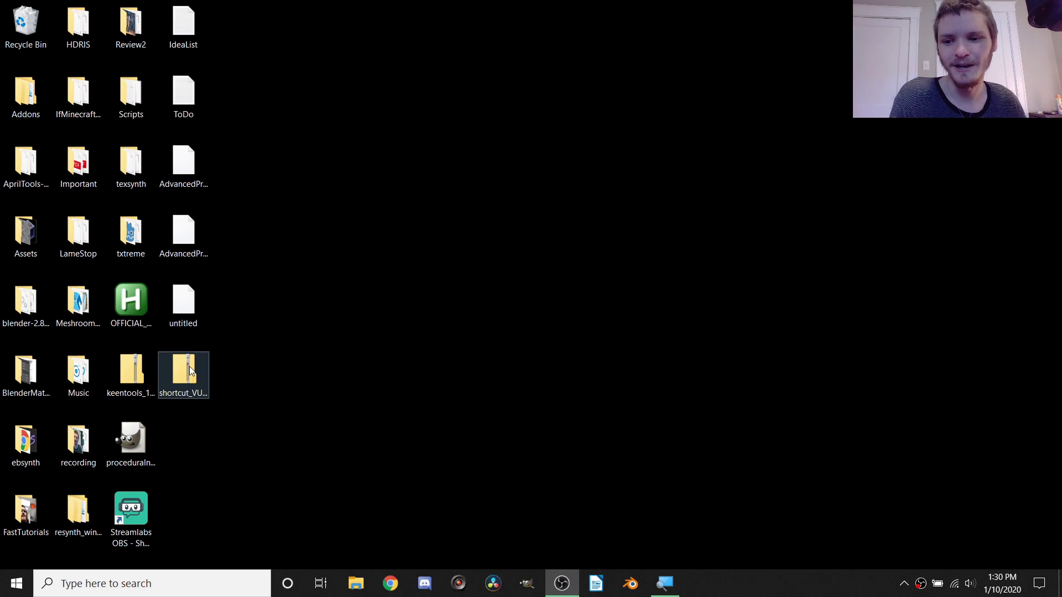
pyautogui.moveTo(541, 39); pyautogui.dragTo(547, 40)
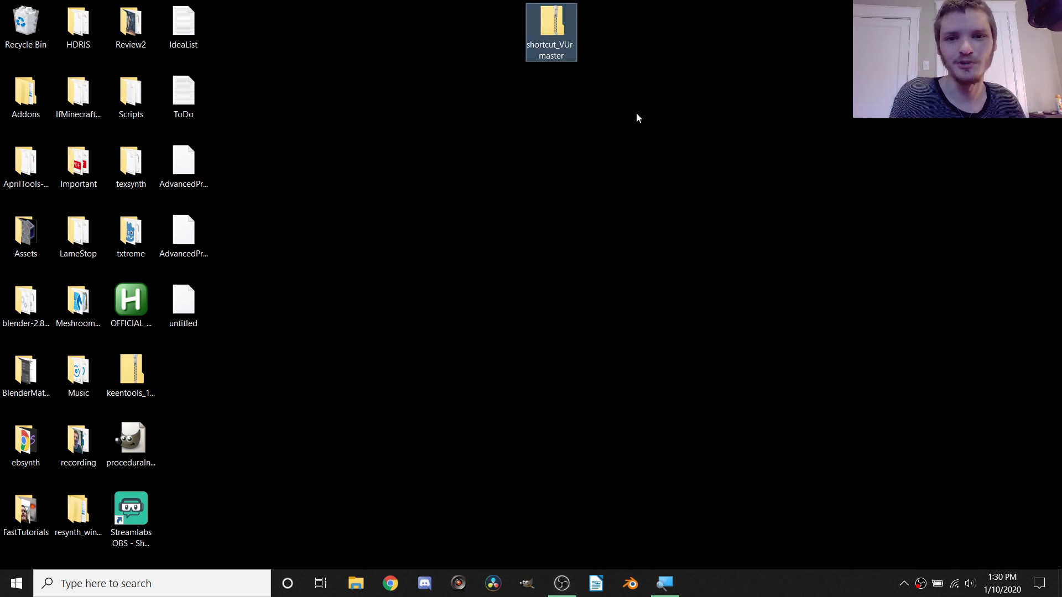
pyautogui.click(636, 115)
pyautogui.click(631, 583)
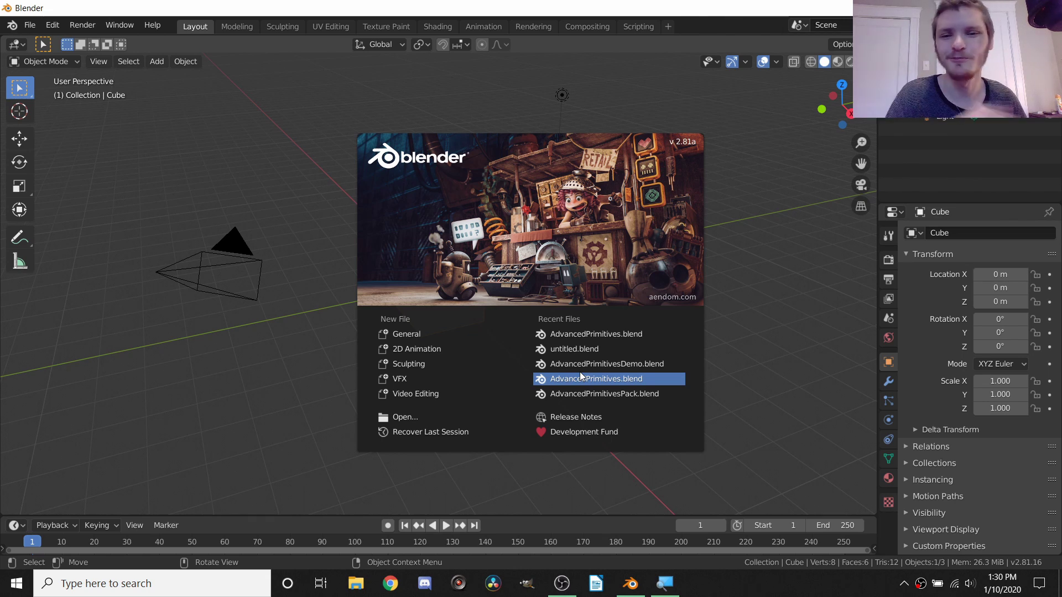
# Dismiss the splash screen, maximise Blender and open the Add-ons preferences
pyautogui.click(324, 152)
pyautogui.press('q')
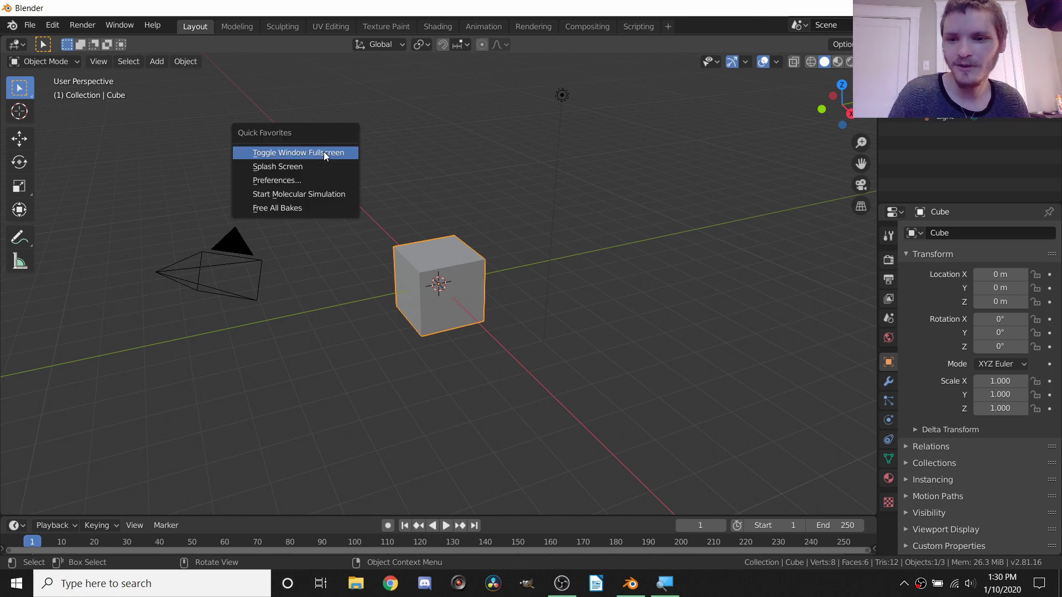
pyautogui.click(324, 155)
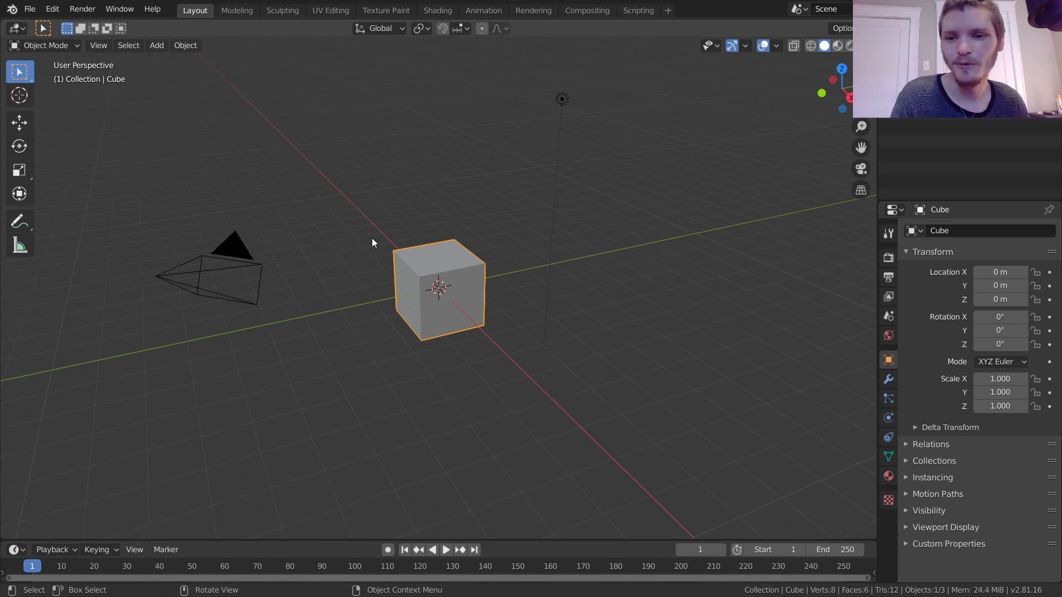
pyautogui.click(58, 13)
pyautogui.click(75, 203)
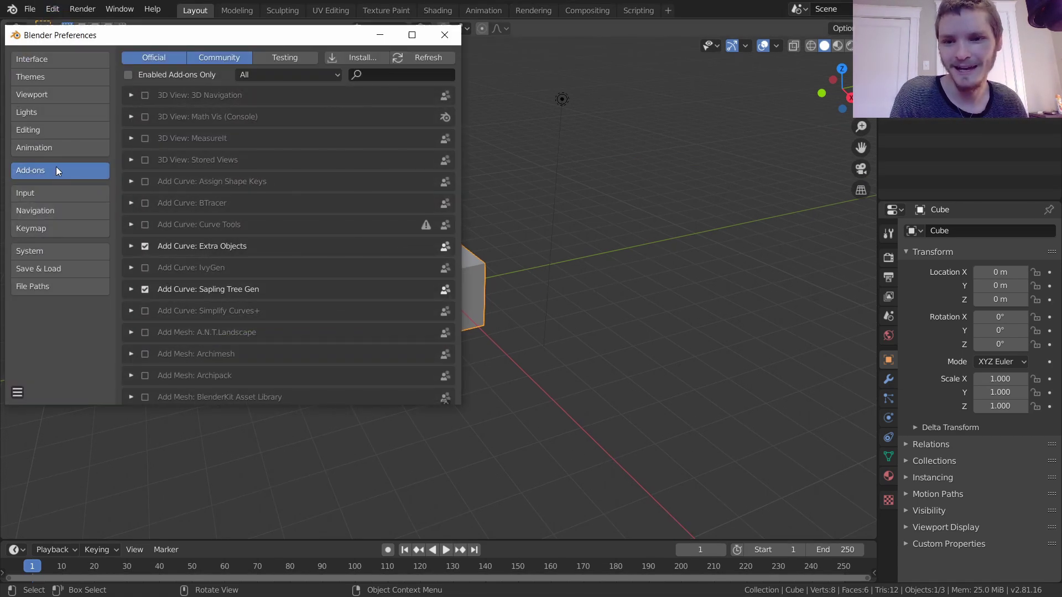
# Install shortcut_VUr-master.zip from the Desktop and enable Object: Shortcut VUr
pyautogui.click(367, 54)
pyautogui.click(230, 217)
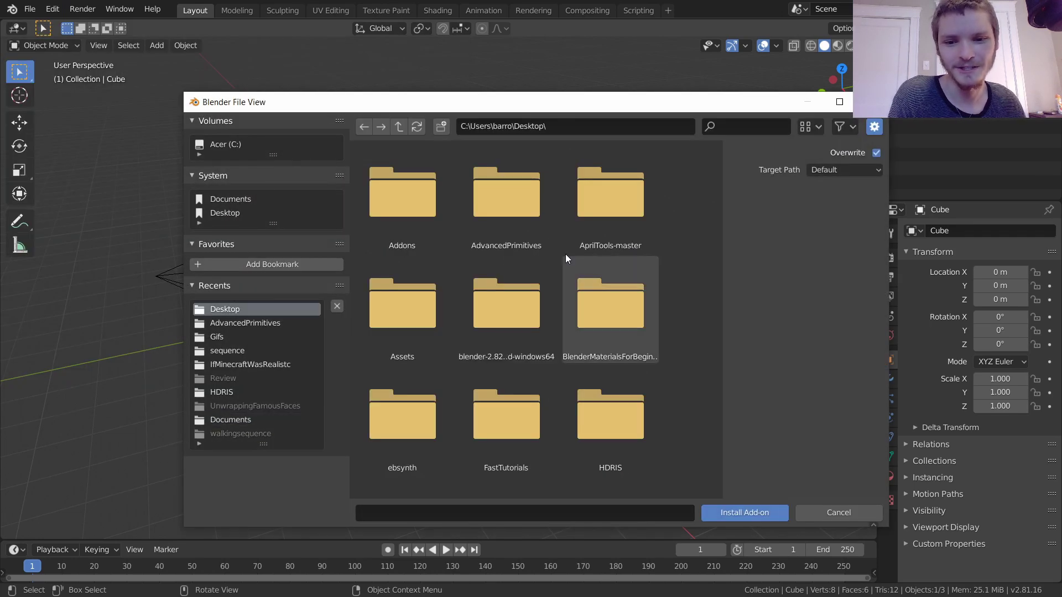
pyautogui.scroll(-10, 565, 254)
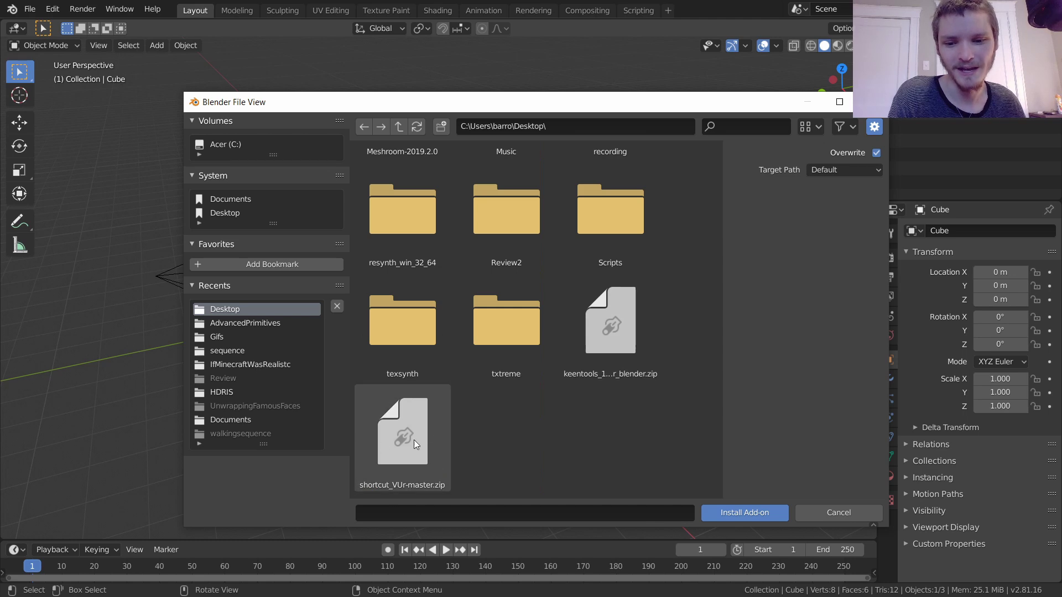
pyautogui.click(407, 433)
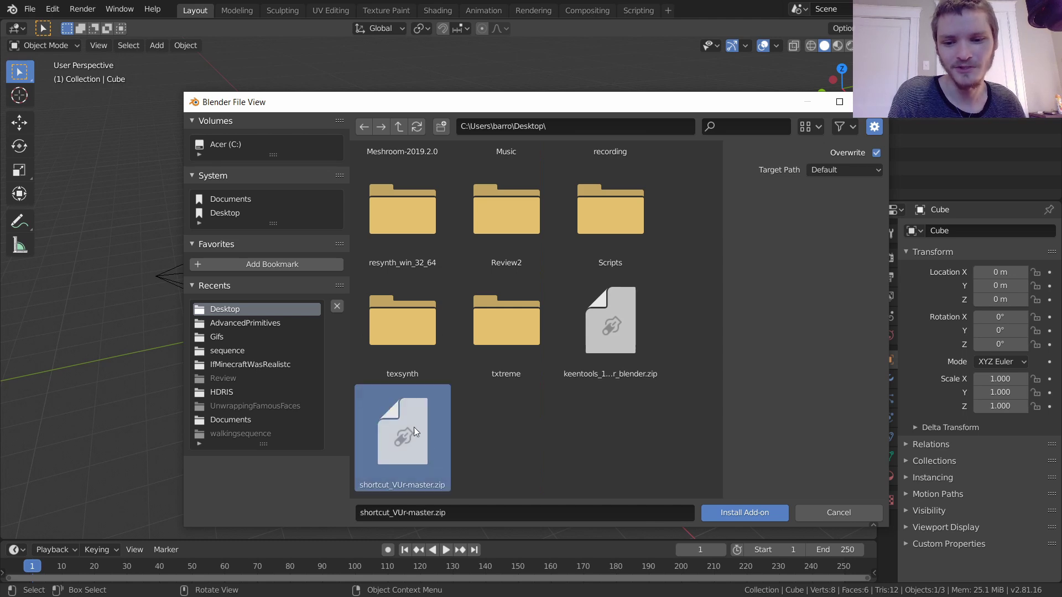
pyautogui.click(766, 512)
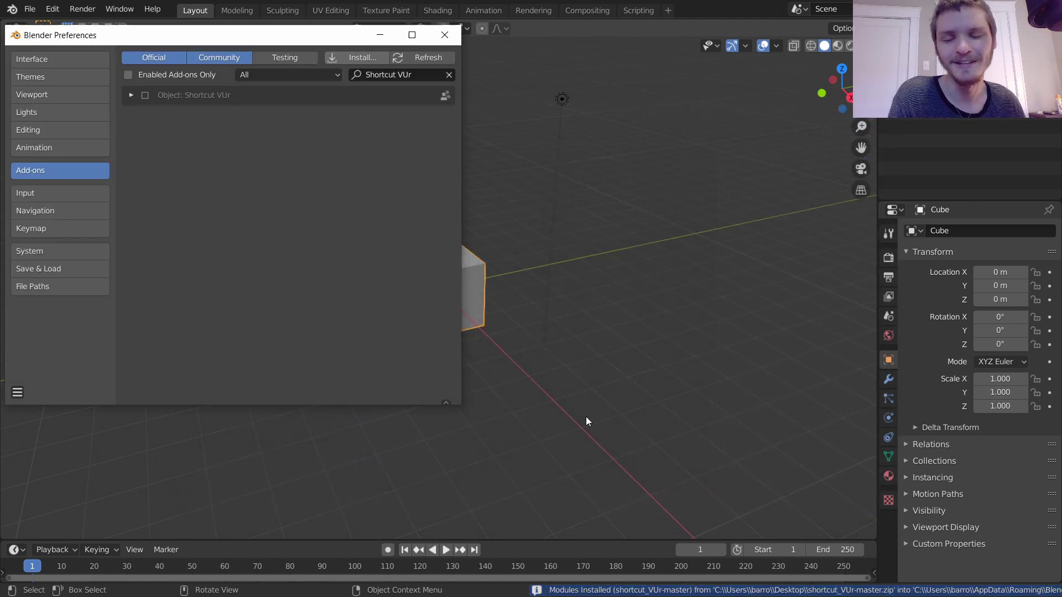
pyautogui.click(145, 94)
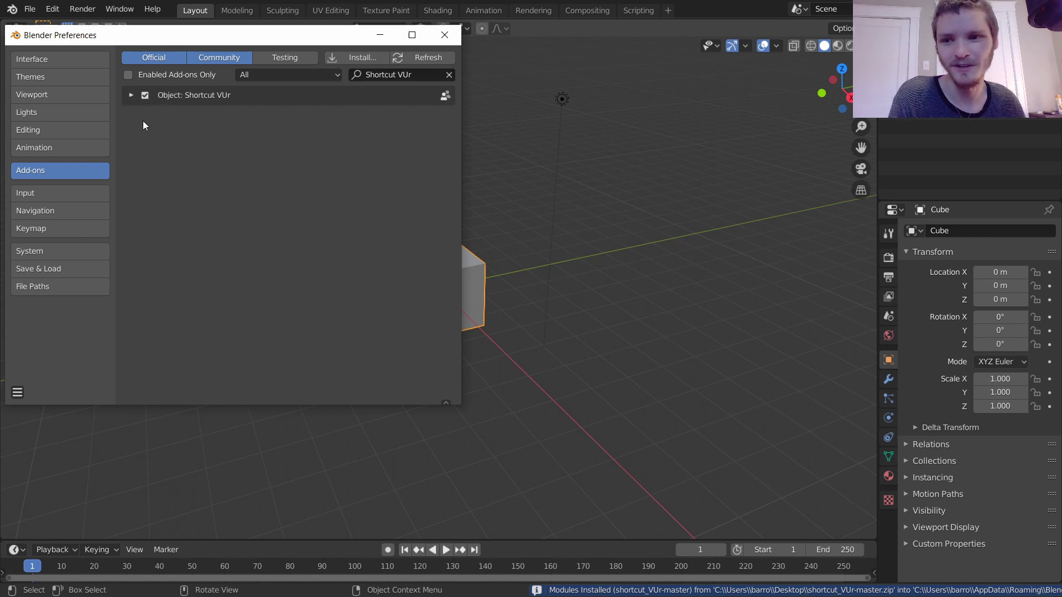
pyautogui.click(132, 96)
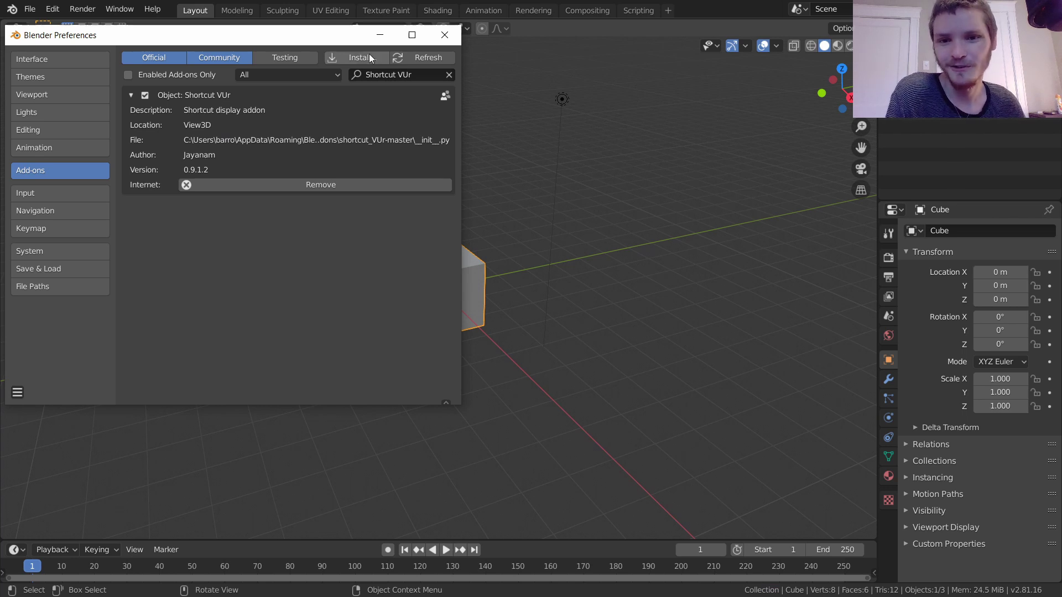
pyautogui.moveTo(339, 35); pyautogui.dragTo(367, 53)
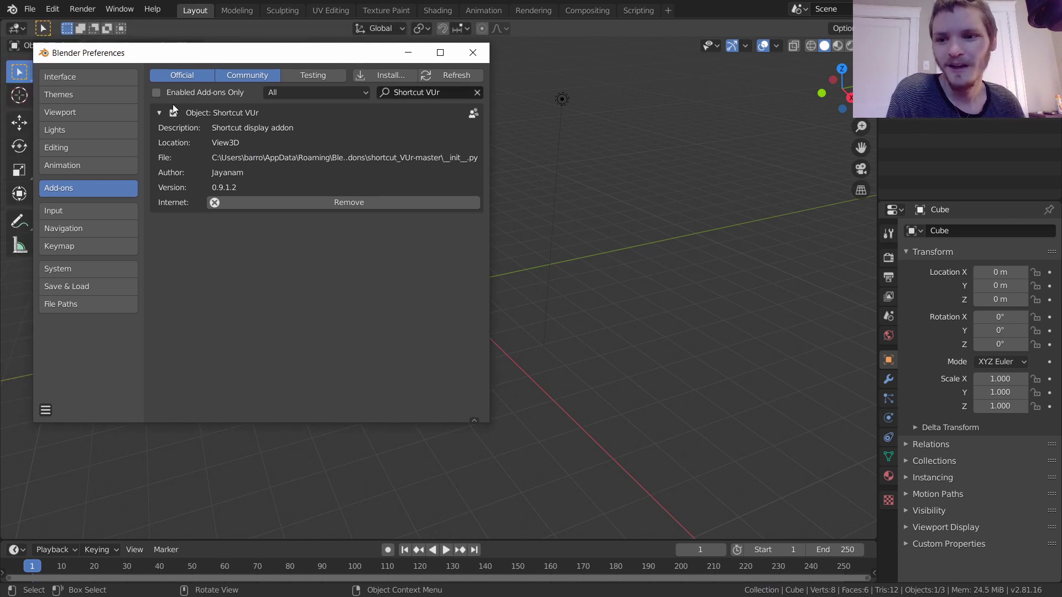
# Close Preferences, deselect all objects, and show the Shortcut VUr tab in the N sidebar
pyautogui.click(473, 53)
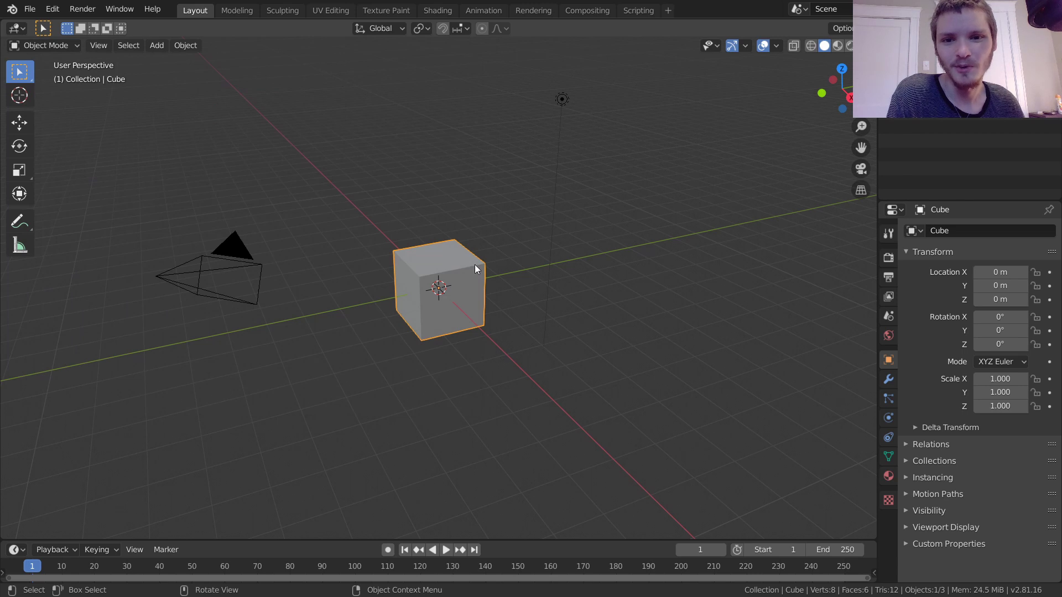
pyautogui.click(368, 275)
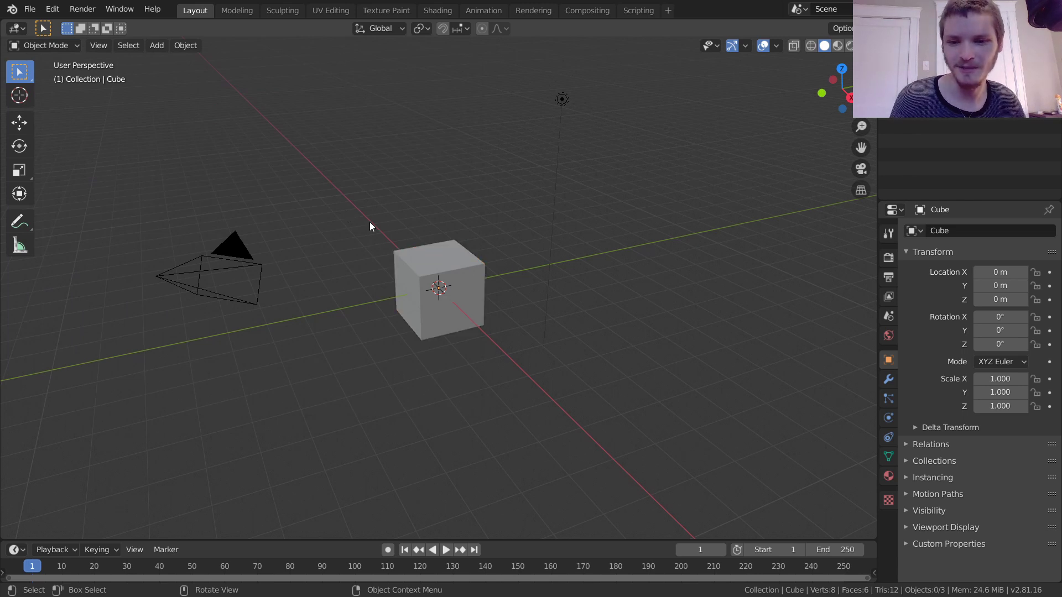
pyautogui.press('a')
pyautogui.click(406, 218)
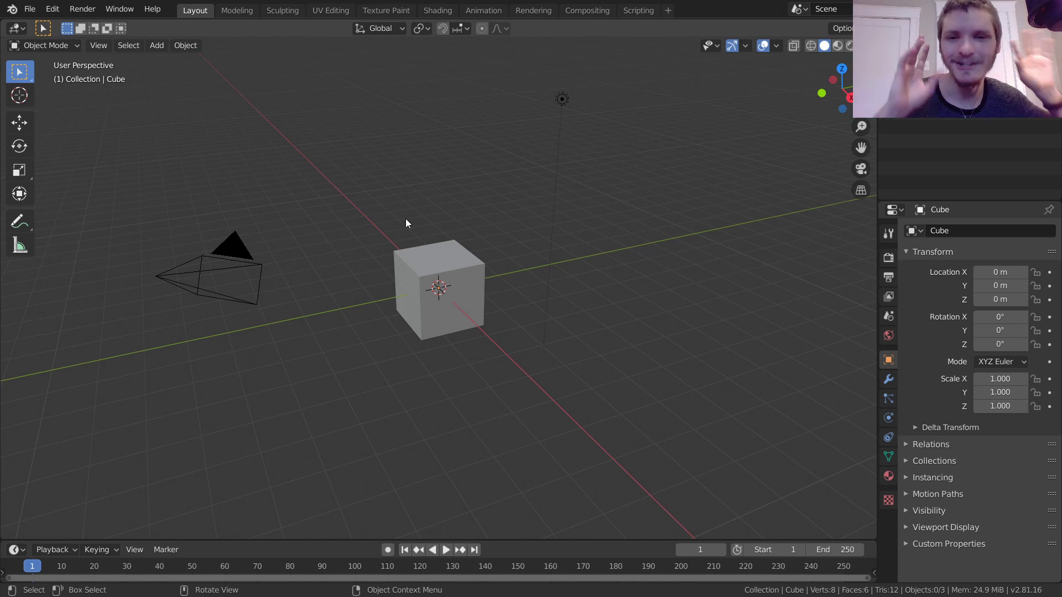
pyautogui.press('n')
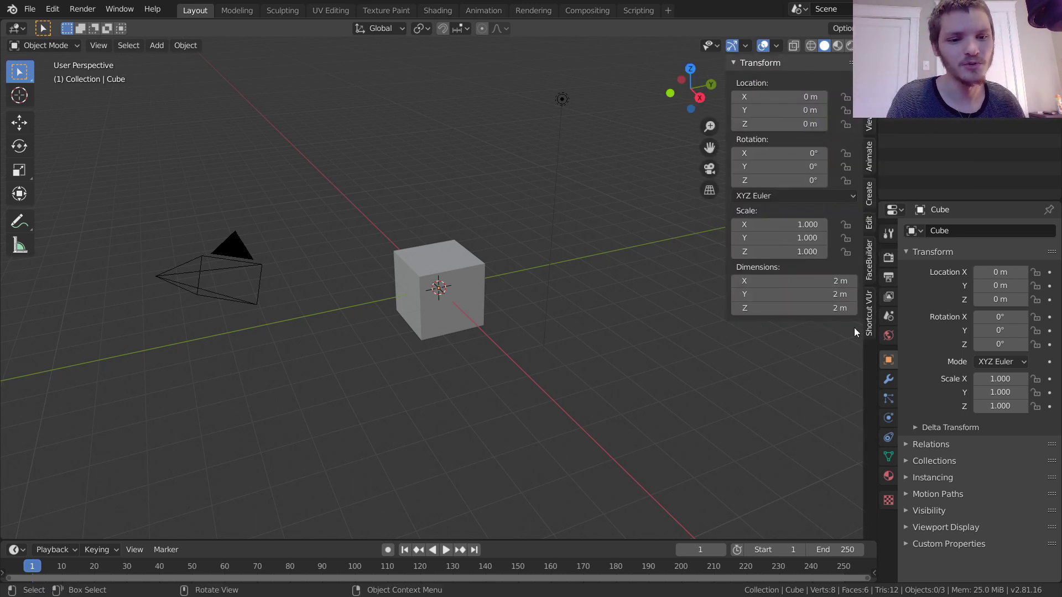
pyautogui.click(871, 307)
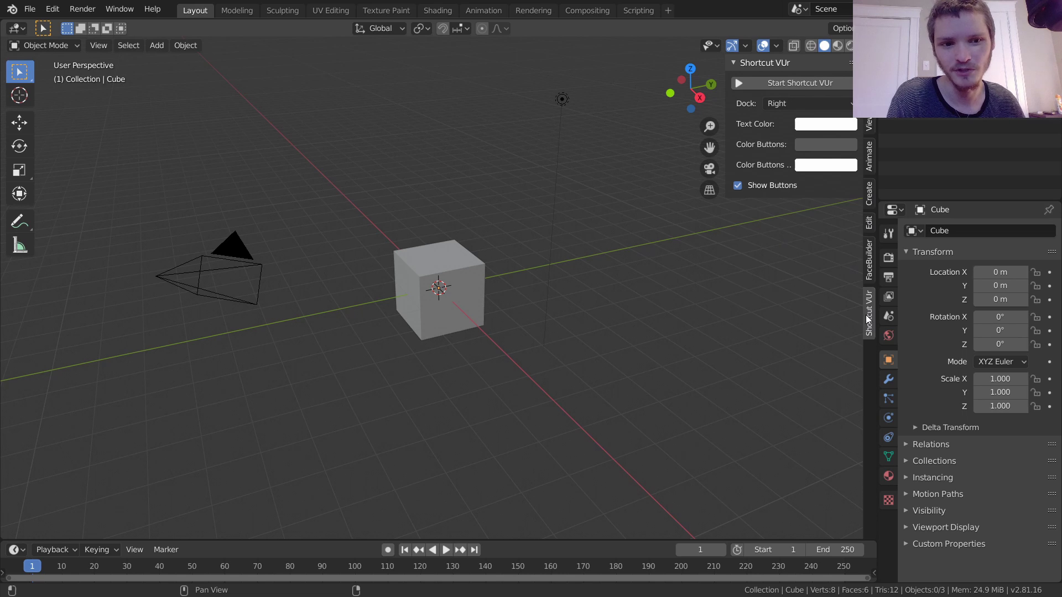
pyautogui.click(801, 86)
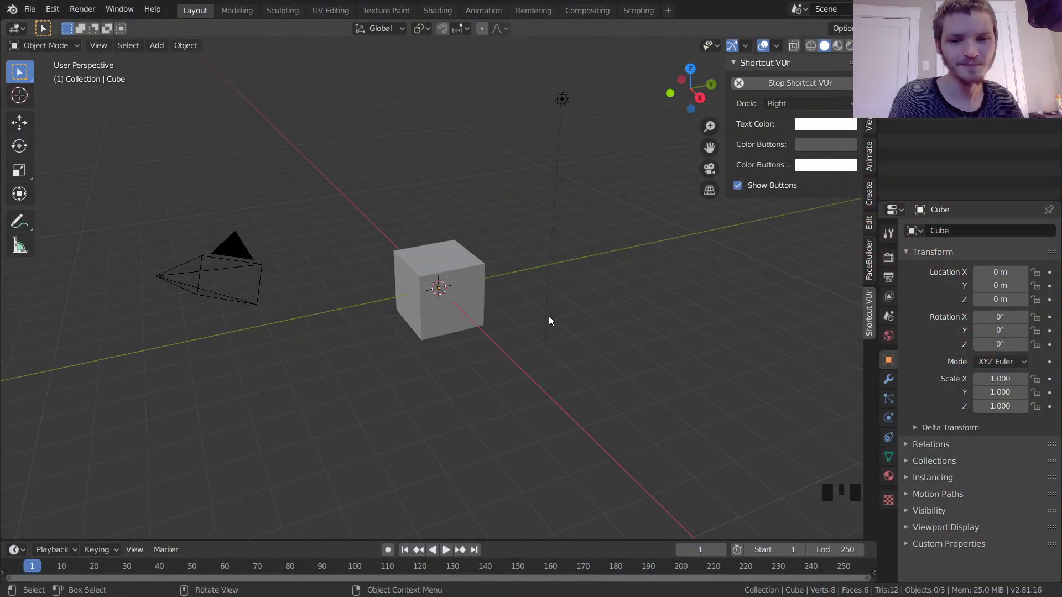
pyautogui.click(444, 312)
pyautogui.scroll(-4, 444, 312)
pyautogui.rightClick(480, 343)
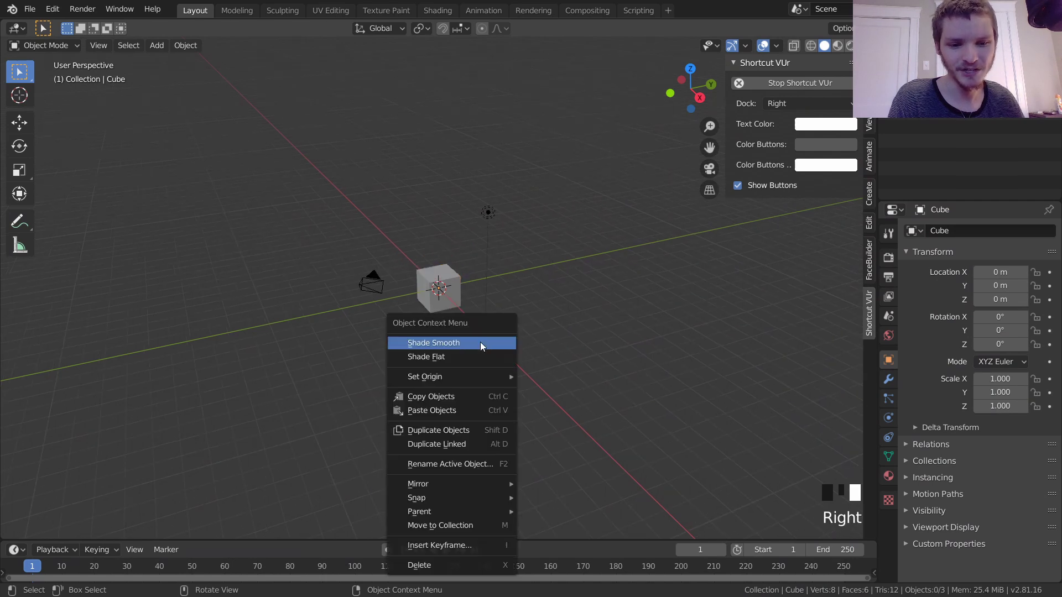
pyautogui.click(380, 213)
pyautogui.click(380, 213)
pyautogui.doubleClick(381, 213)
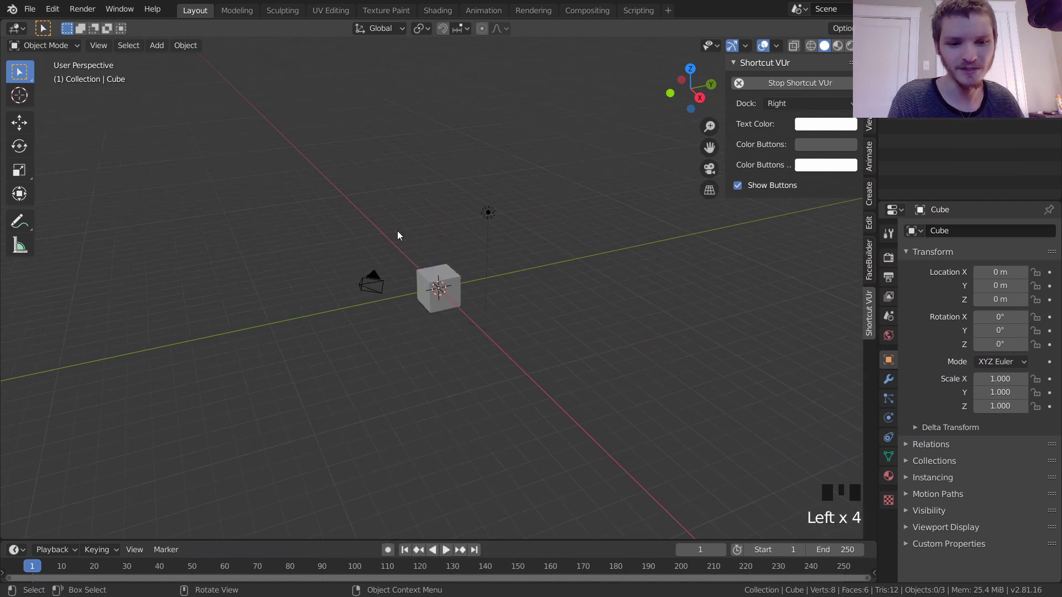
pyautogui.scroll(2, 427, 271)
pyautogui.scroll(4, 430, 282)
pyautogui.moveTo(433, 291)
pyautogui.mouseDown(button='middle')
pyautogui.moveTo(439, 301)
pyautogui.moveTo(457, 287)
pyautogui.moveTo(438, 291)
pyautogui.mouseUp(button='middle')
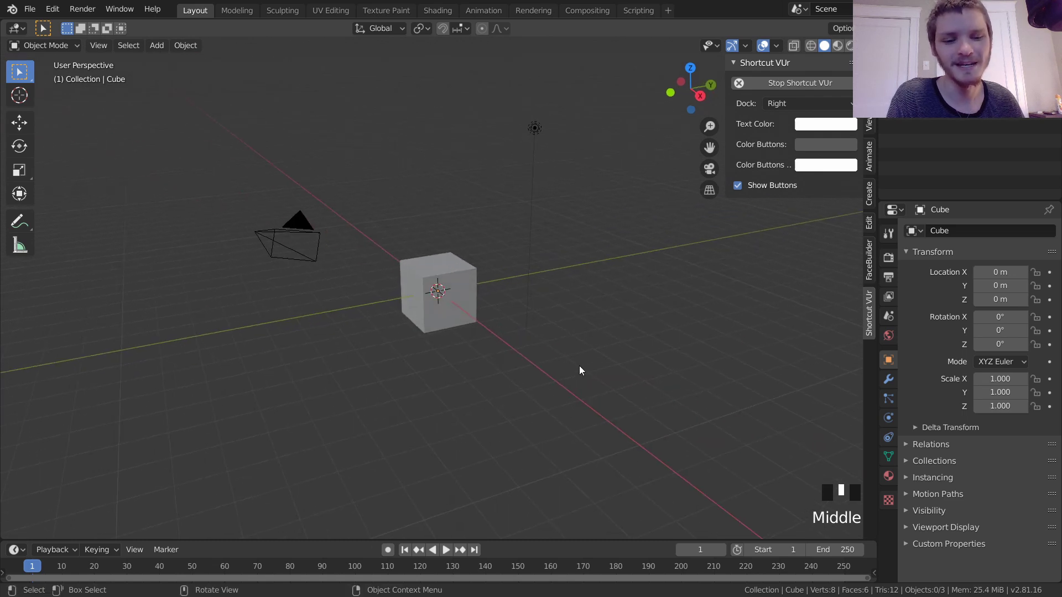
pyautogui.scroll(2, 473, 361)
pyautogui.scroll(-7, 496, 347)
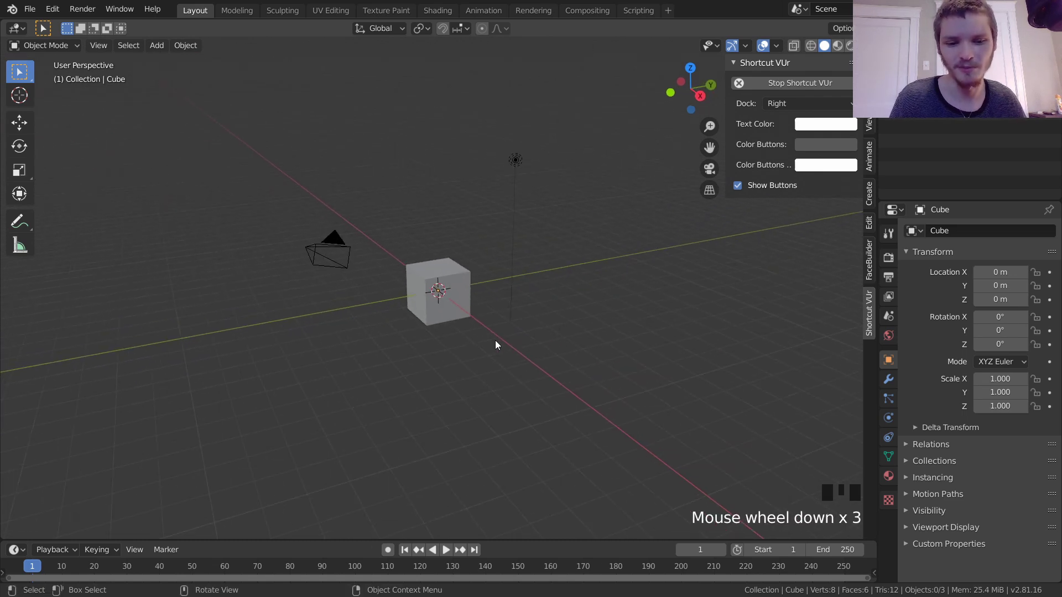
pyautogui.scroll(9, 496, 345)
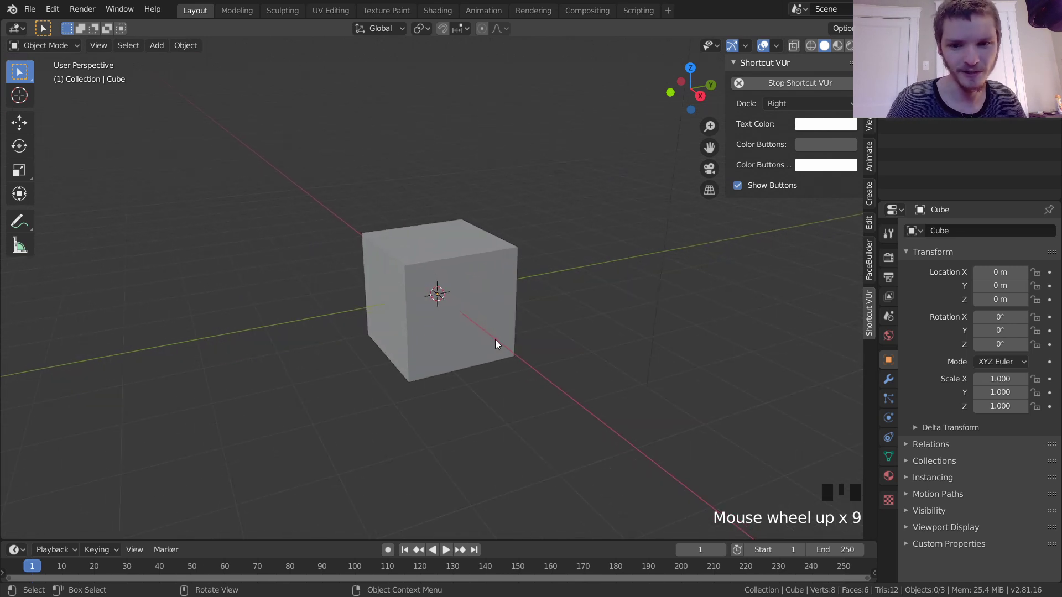
pyautogui.scroll(-2, 496, 344)
pyautogui.press('a')
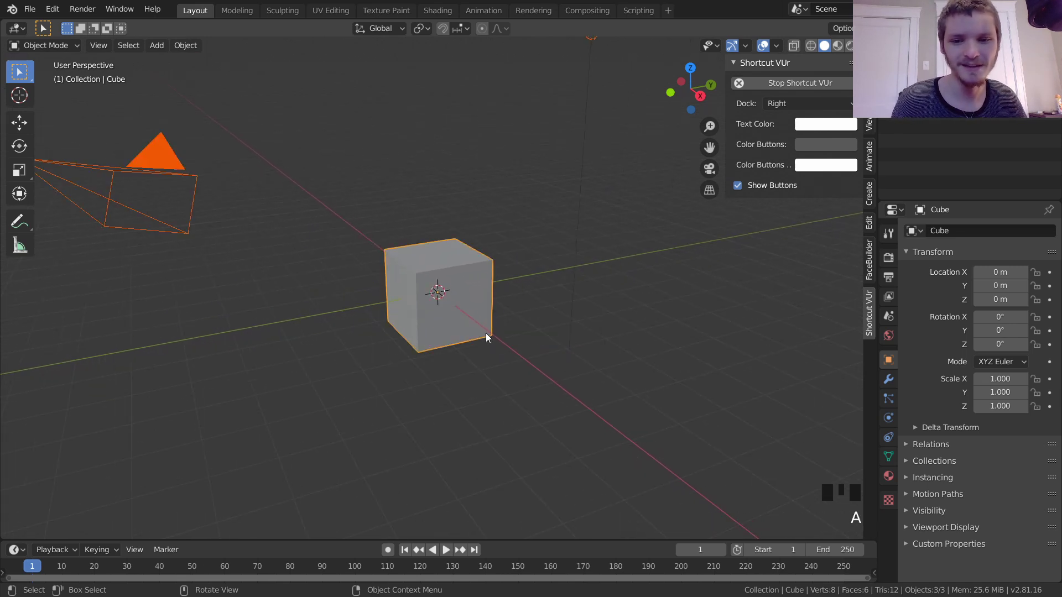
pyautogui.click(460, 302)
pyautogui.press('Tab')
pyautogui.press('s')
pyautogui.click(570, 237)
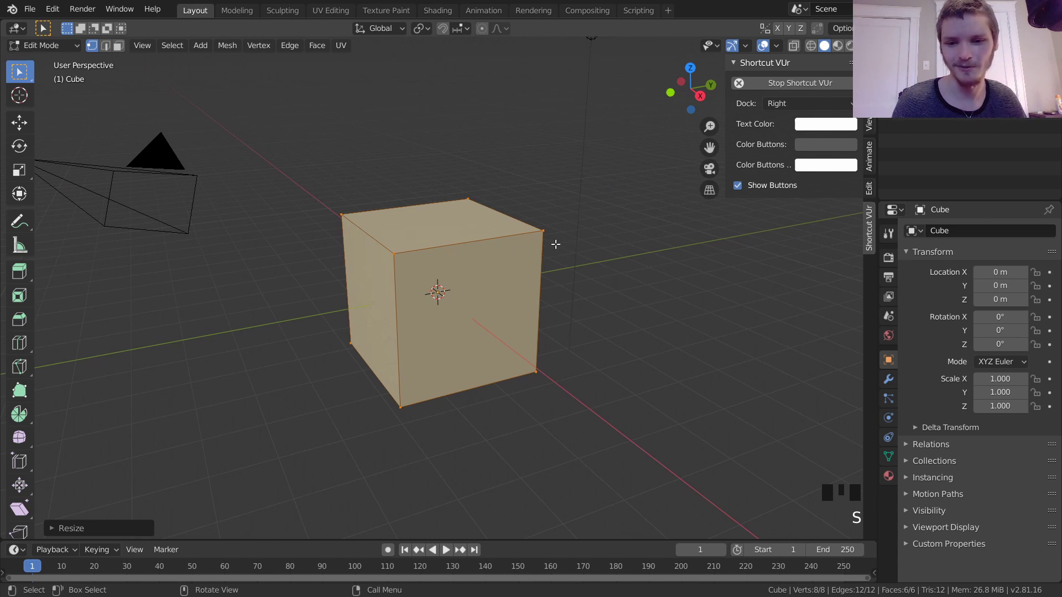
pyautogui.press('g')
pyautogui.click(564, 234)
pyautogui.hotkey('ctrl', 'z')
pyautogui.hotkey('ctrl', 'z')
pyautogui.hotkey('ctrl', 'z')
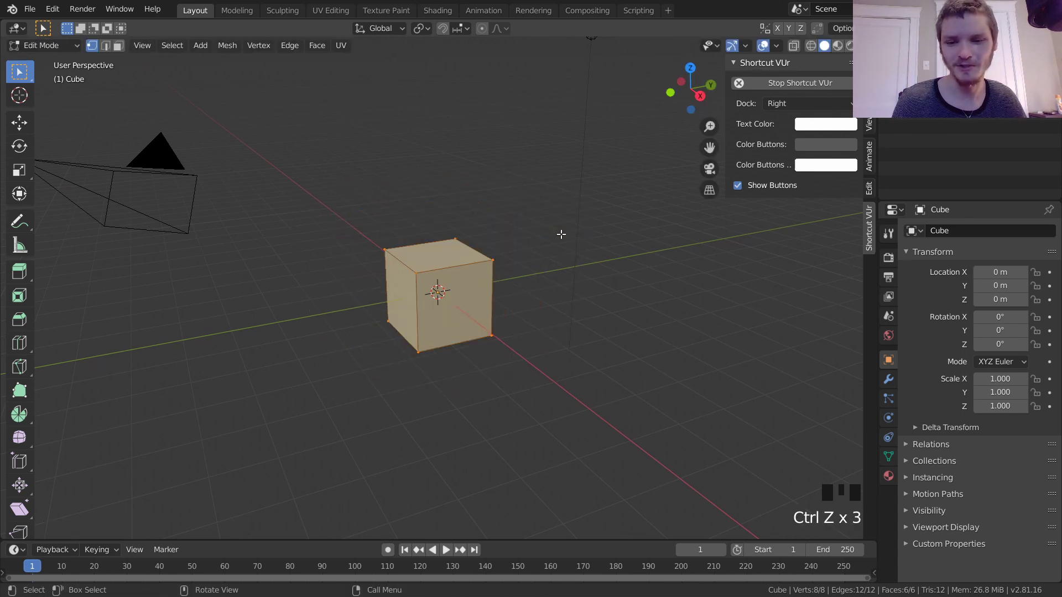
pyautogui.press('Tab')
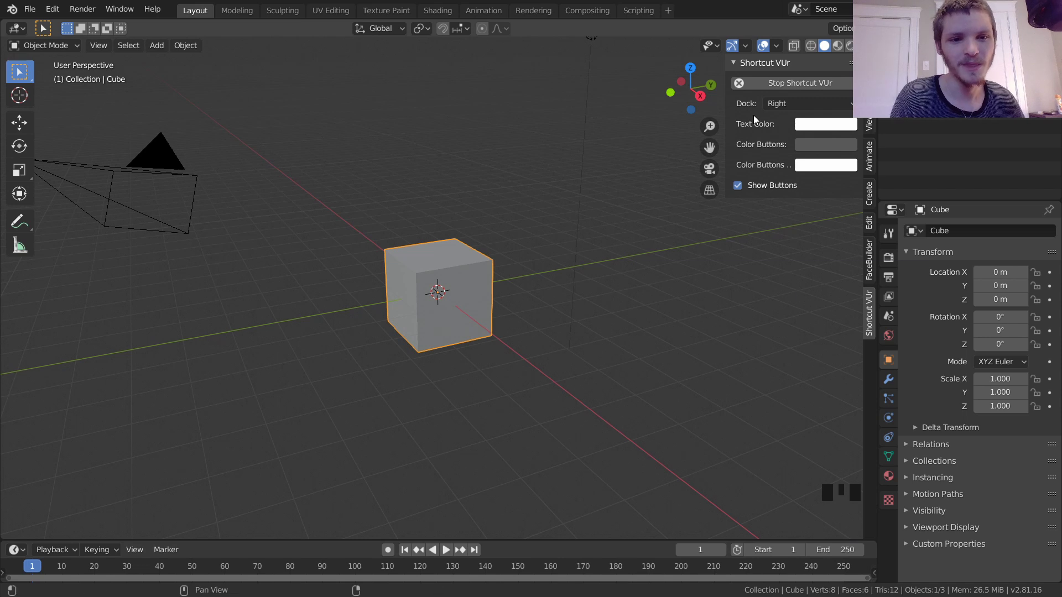
# Try docking the Shortcut VUr overlay on the left, then in the centre
pyautogui.click(773, 105)
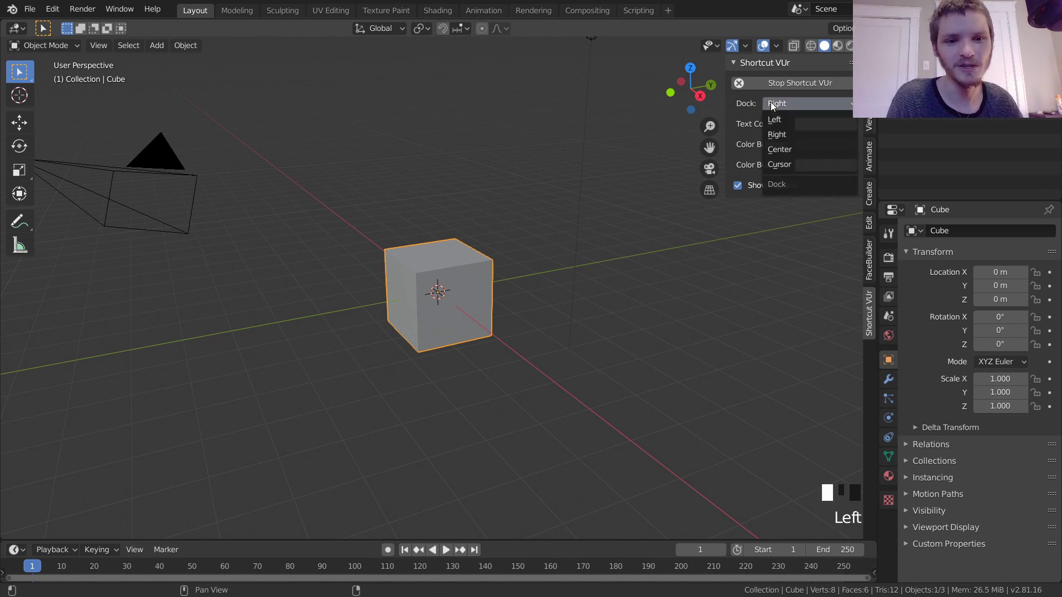
pyautogui.click(774, 119)
pyautogui.scroll(-3, 302, 421)
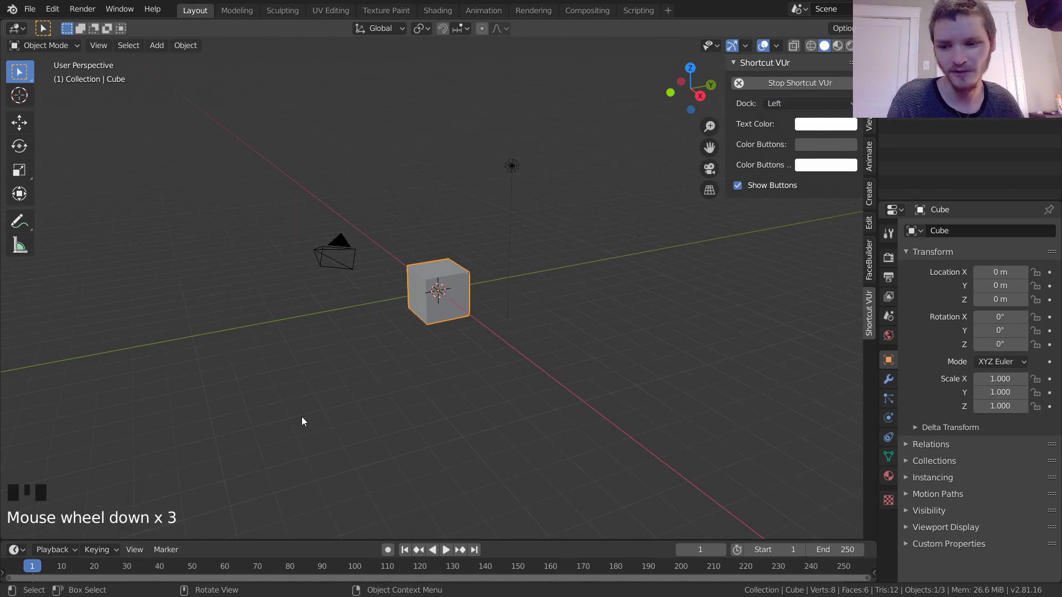
pyautogui.scroll(5, 303, 421)
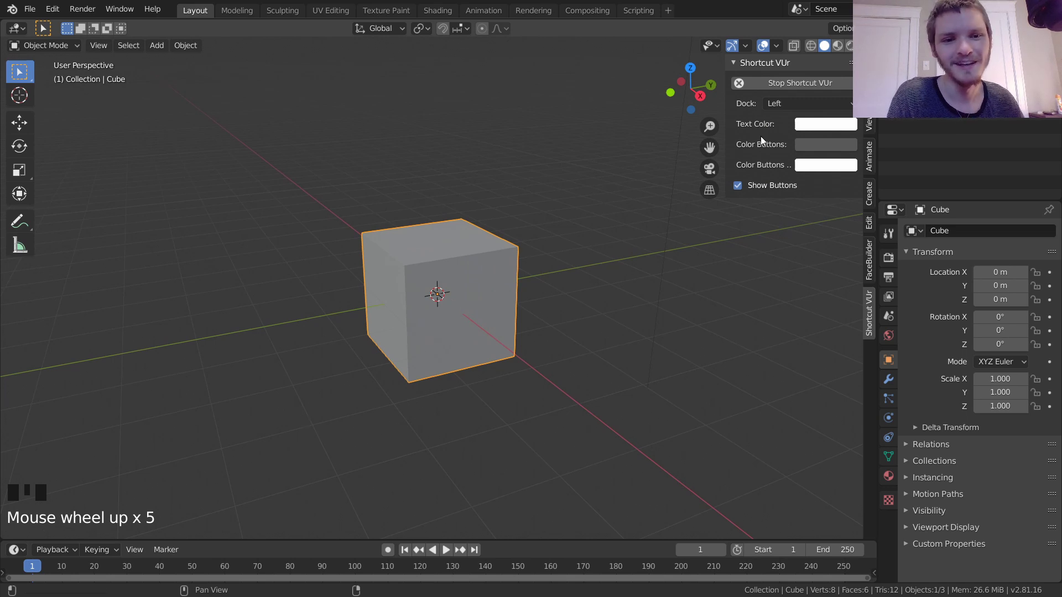
pyautogui.click(780, 105)
pyautogui.click(791, 151)
pyautogui.scroll(-4, 453, 426)
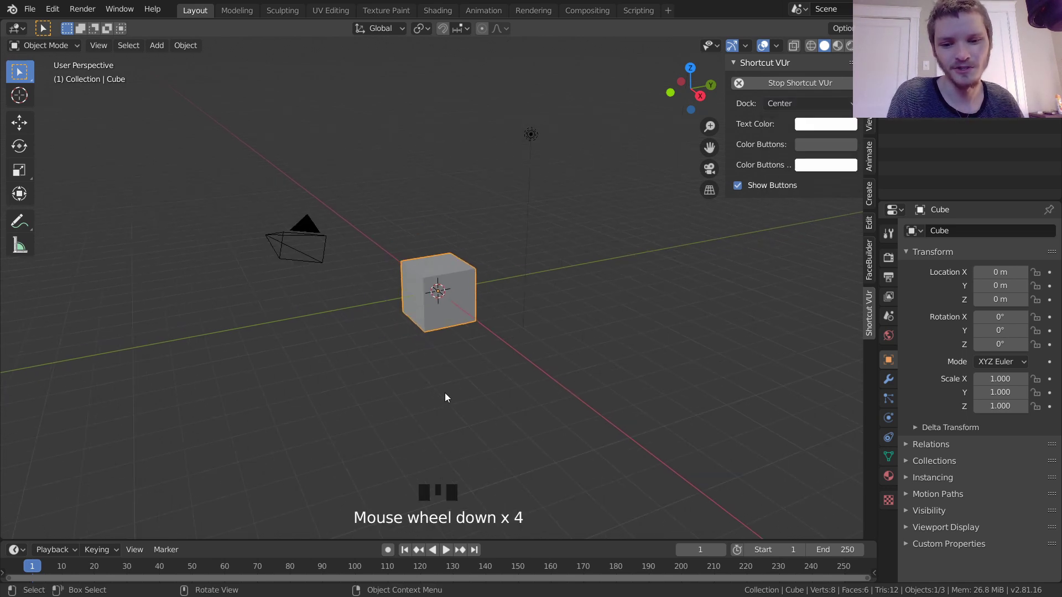
pyautogui.scroll(5, 446, 395)
pyautogui.scroll(-2, 472, 342)
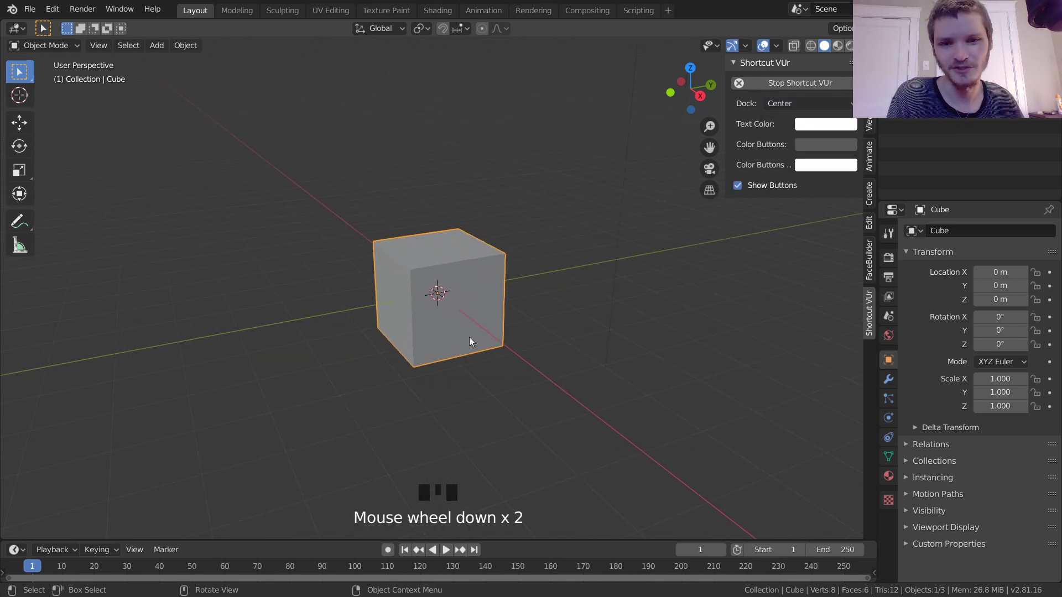
# In the Shading workspace, dock the overlay left from the sidebar, then return to Layout
pyautogui.click(436, 11)
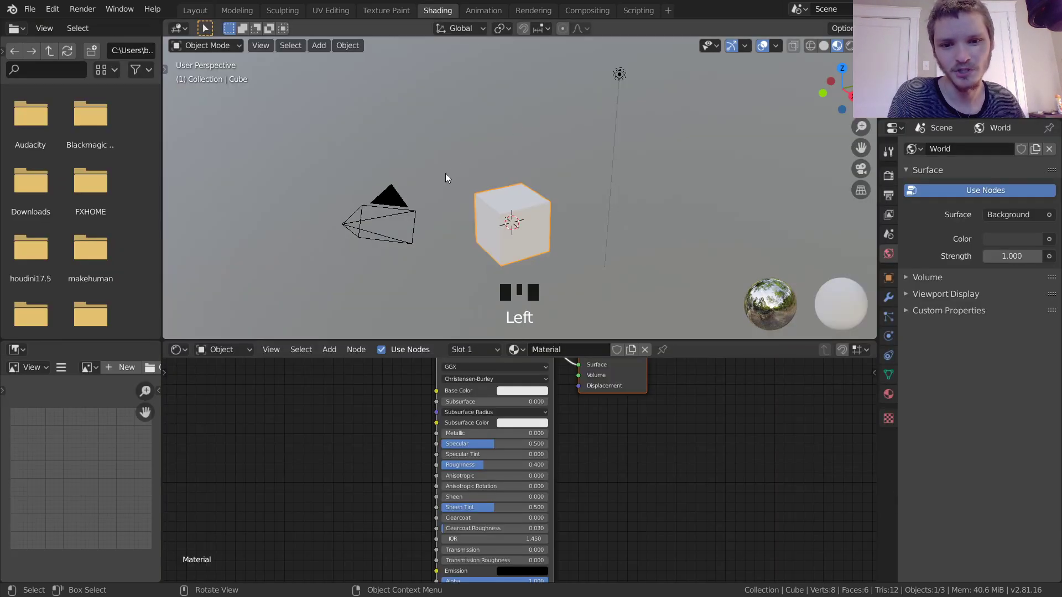
pyautogui.scroll(-3, 484, 190)
pyautogui.scroll(3, 453, 287)
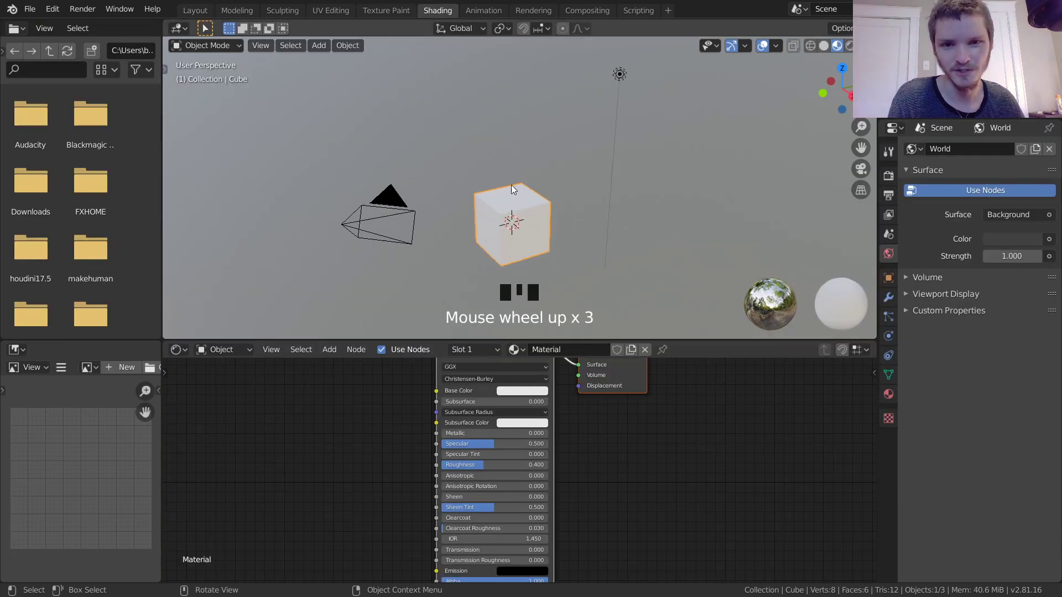
pyautogui.press('n')
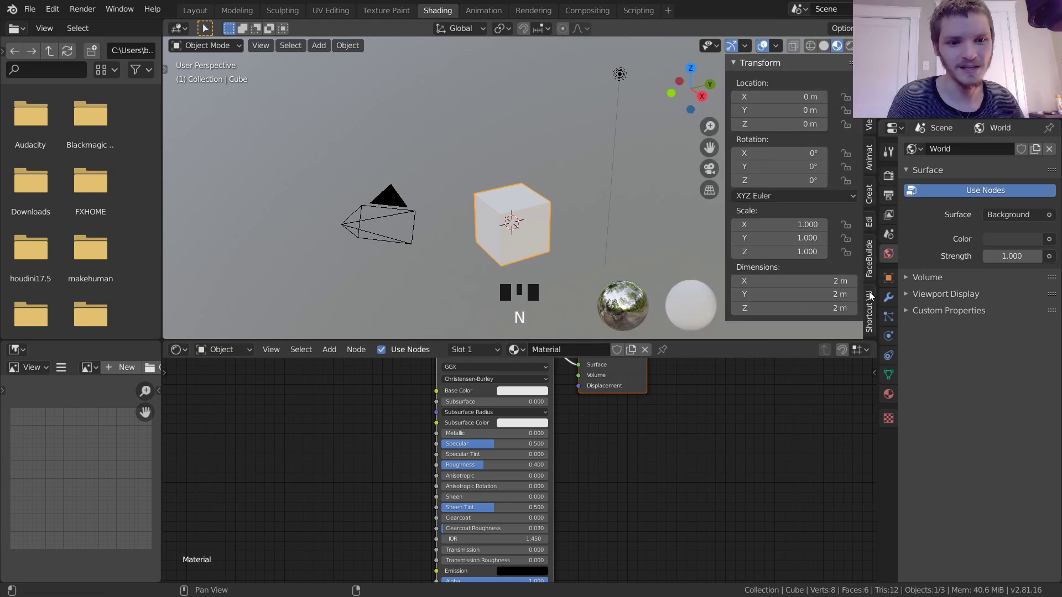
pyautogui.click(868, 311)
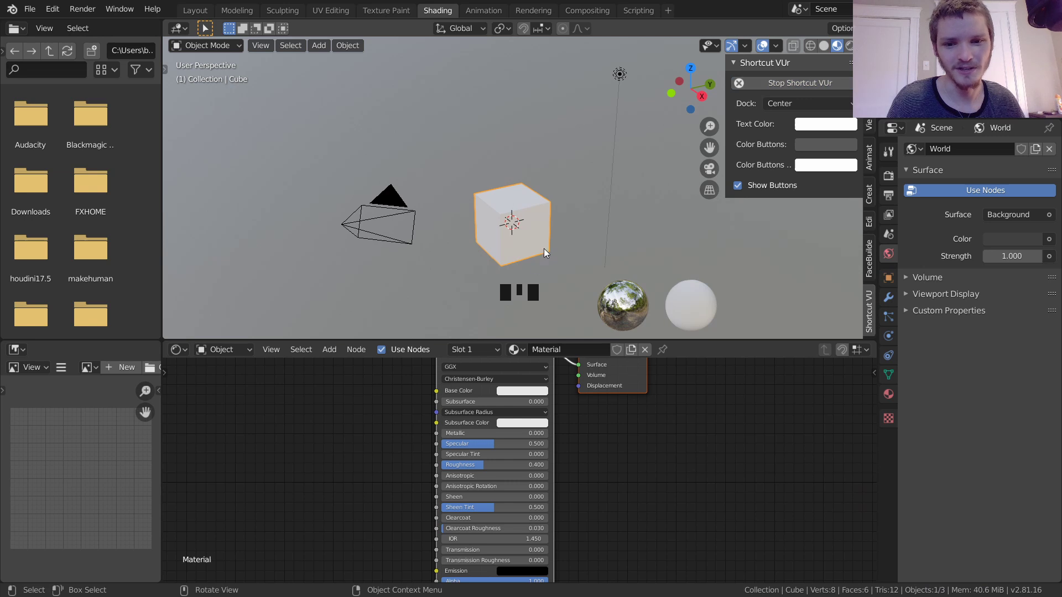
pyautogui.scroll(2, 529, 254)
pyautogui.scroll(-4, 529, 254)
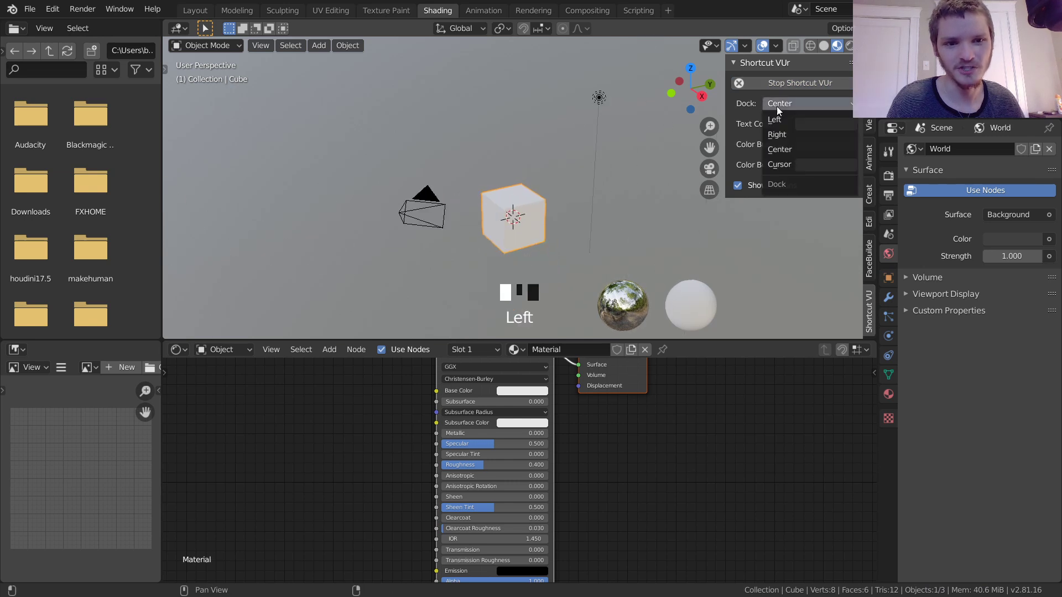
pyautogui.click(775, 119)
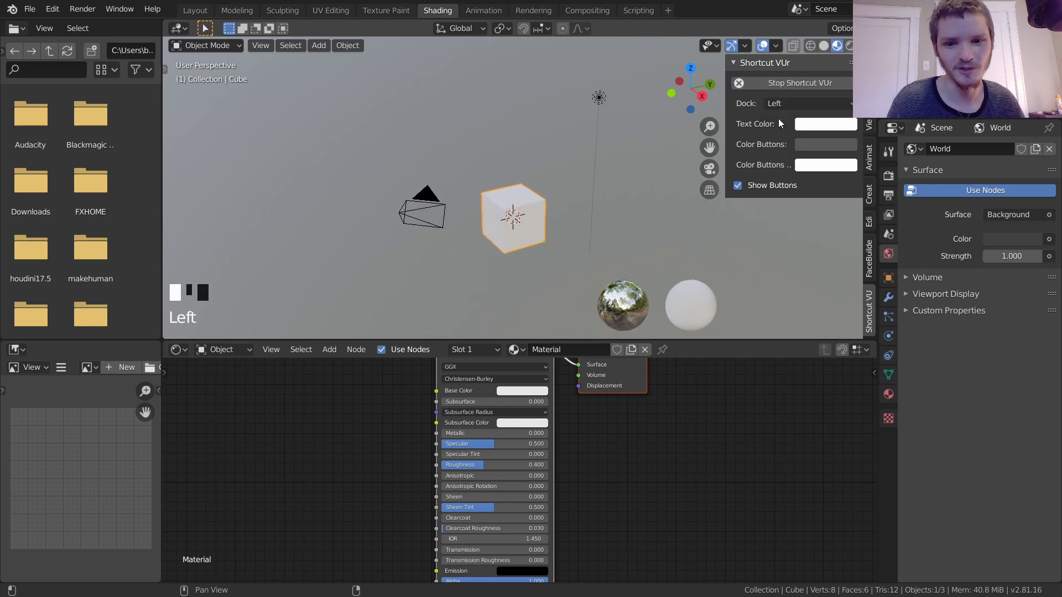
pyautogui.click(200, 11)
pyautogui.scroll(5, 329, 254)
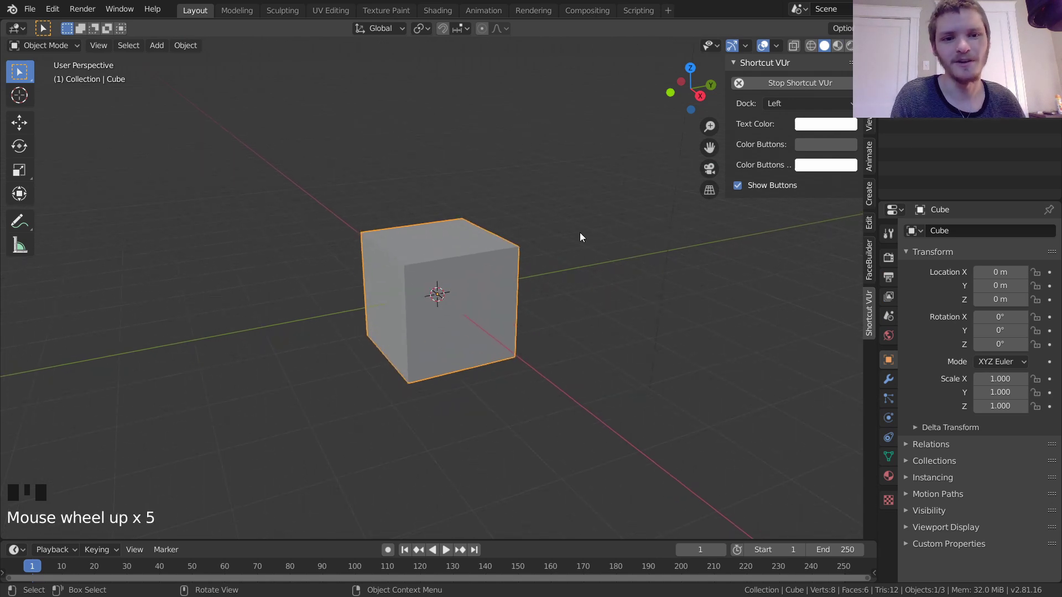
pyautogui.click(774, 104)
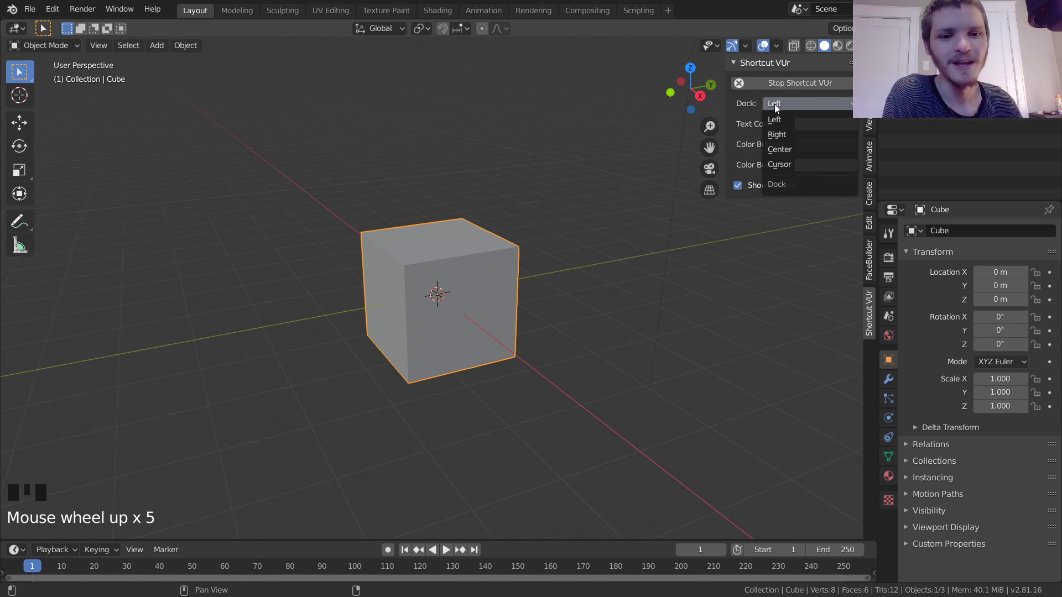
# Set the overlay Dock to Cursor and test it with right-clicks in the viewport
pyautogui.click(782, 165)
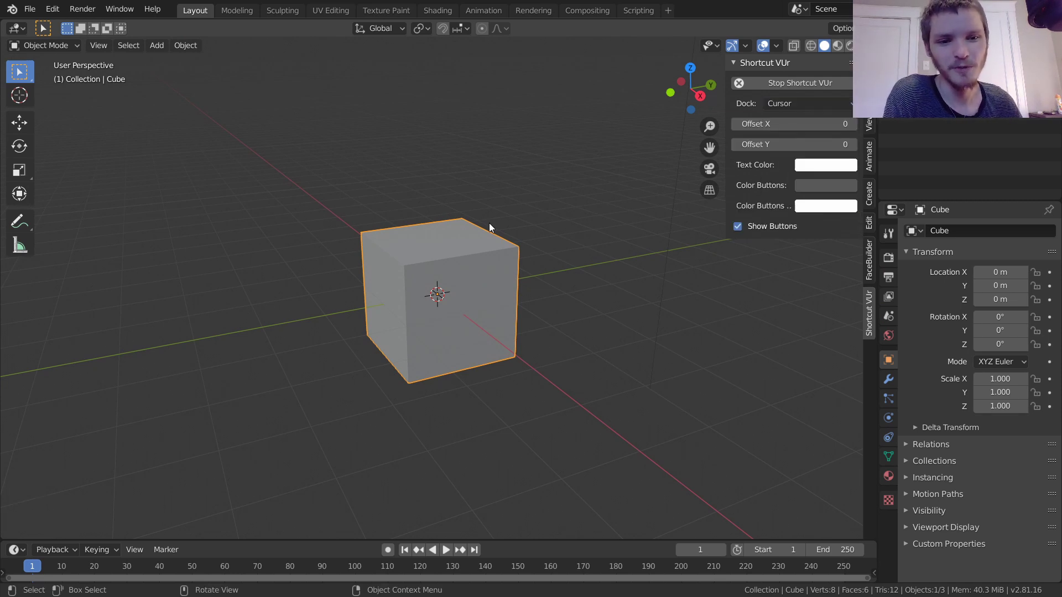
pyautogui.click(792, 83)
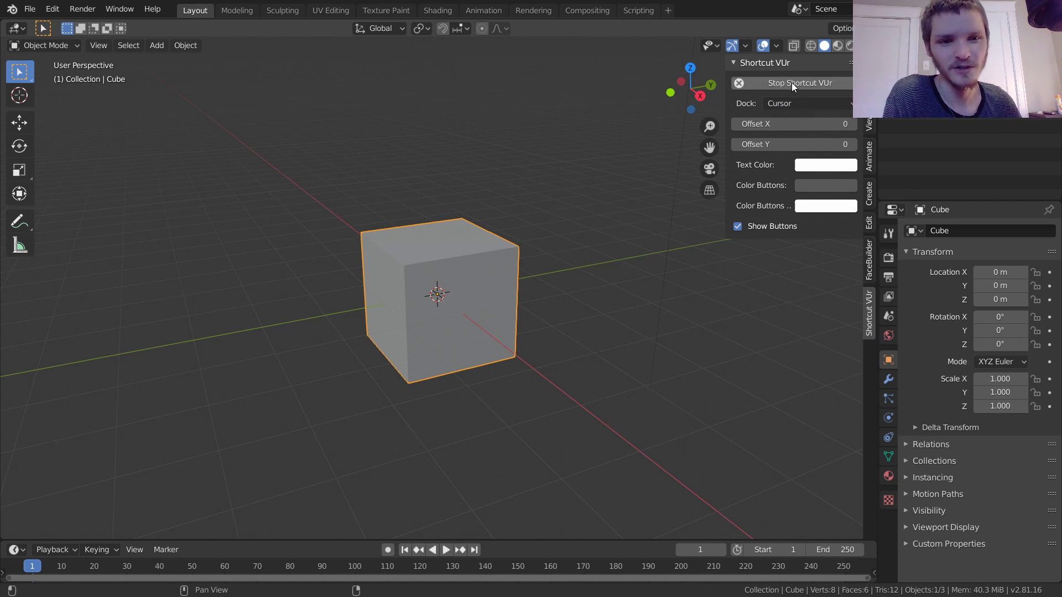
pyautogui.click(562, 173)
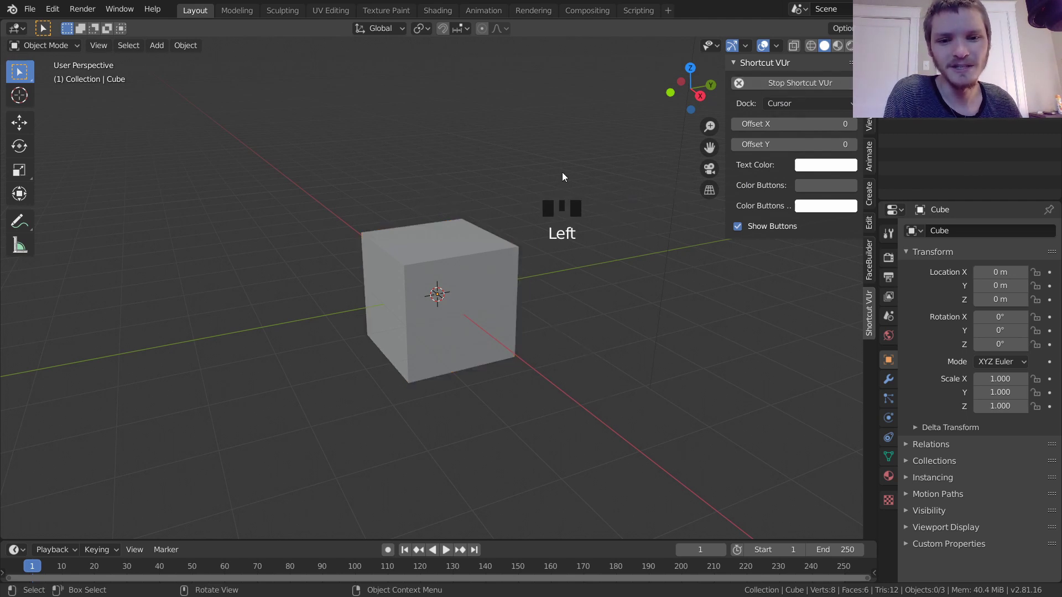
pyautogui.rightClick(328, 180)
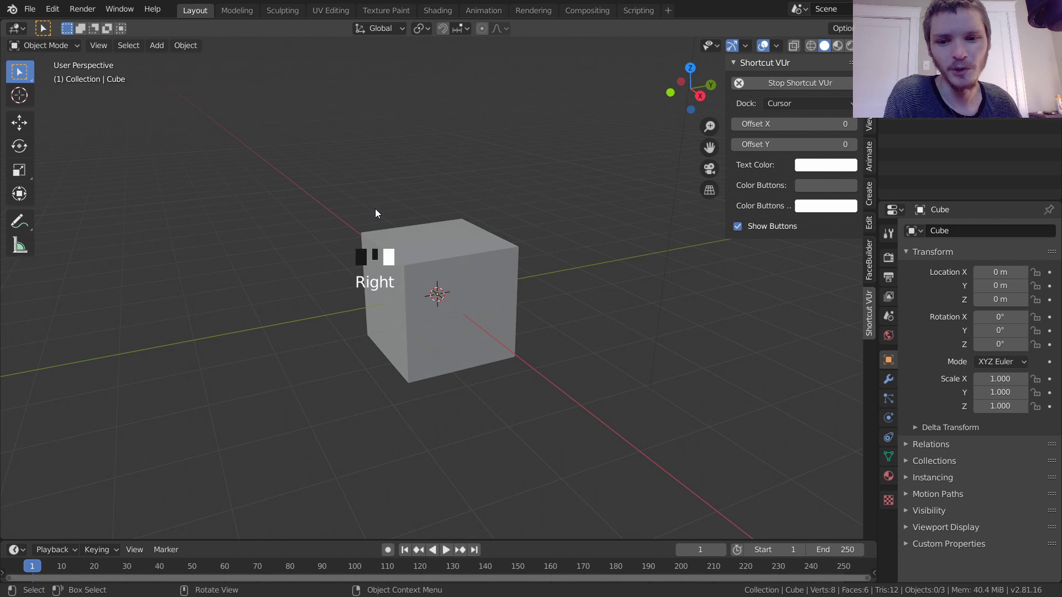
pyautogui.rightClick(303, 152)
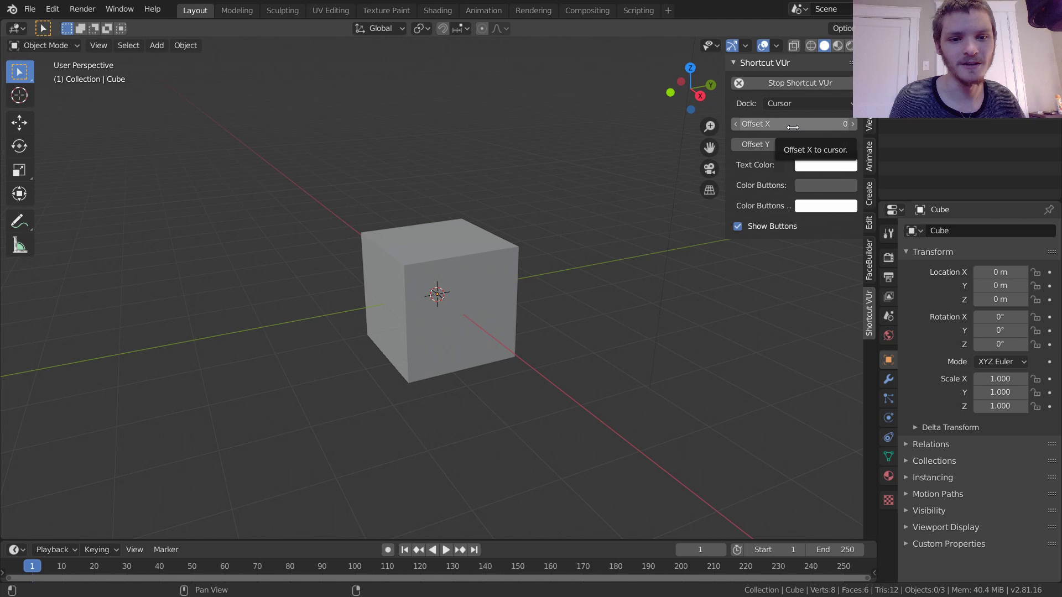
# Raise the overlay's Offset X to 113 and check its position with right-clicks
pyautogui.moveTo(787, 124); pyautogui.dragTo(815, 124)
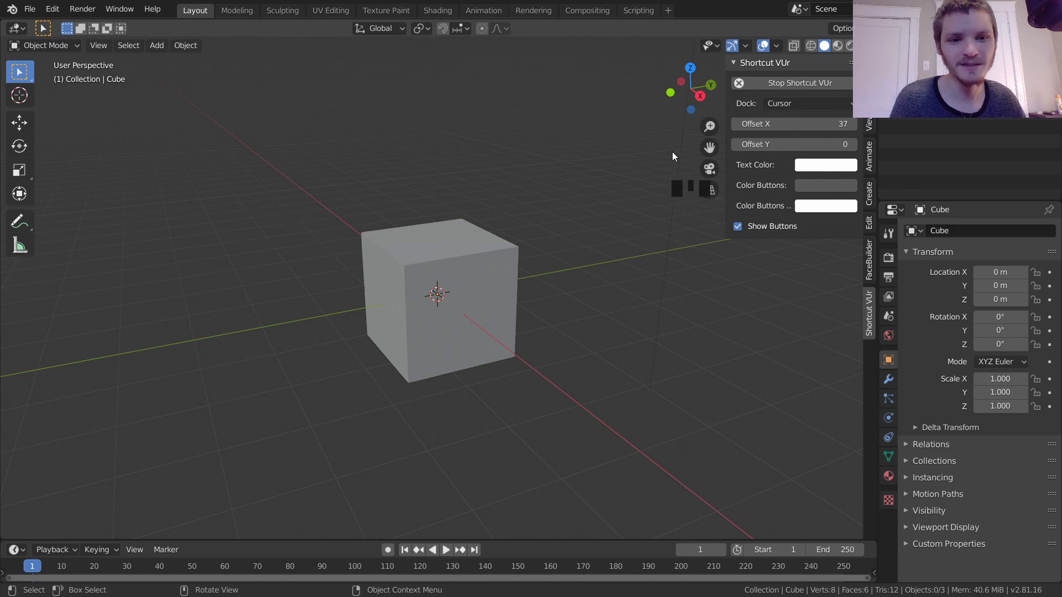
pyautogui.moveTo(781, 124); pyautogui.dragTo(846, 124)
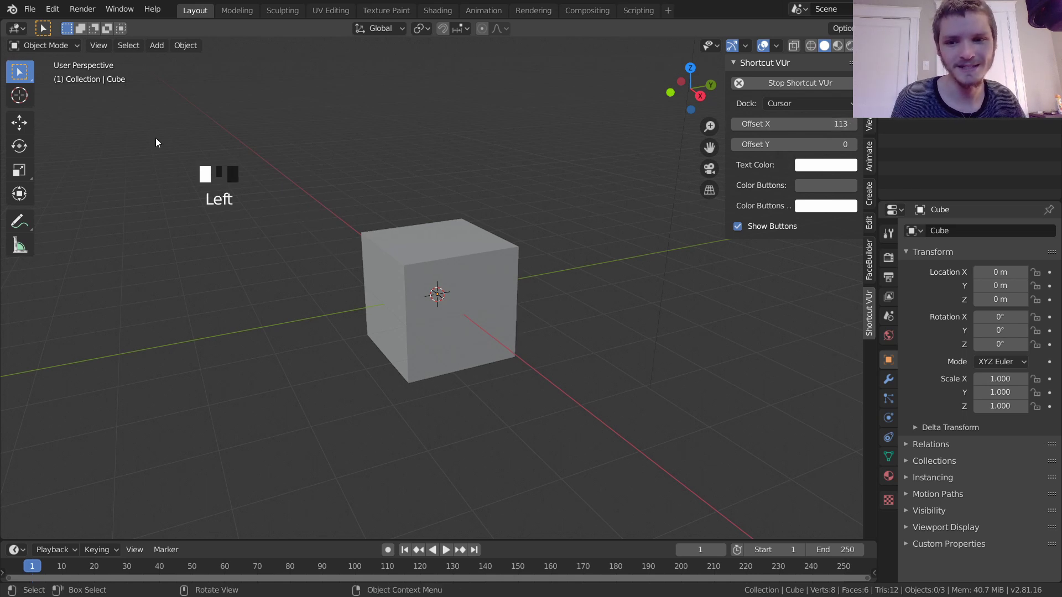
pyautogui.rightClick(247, 176)
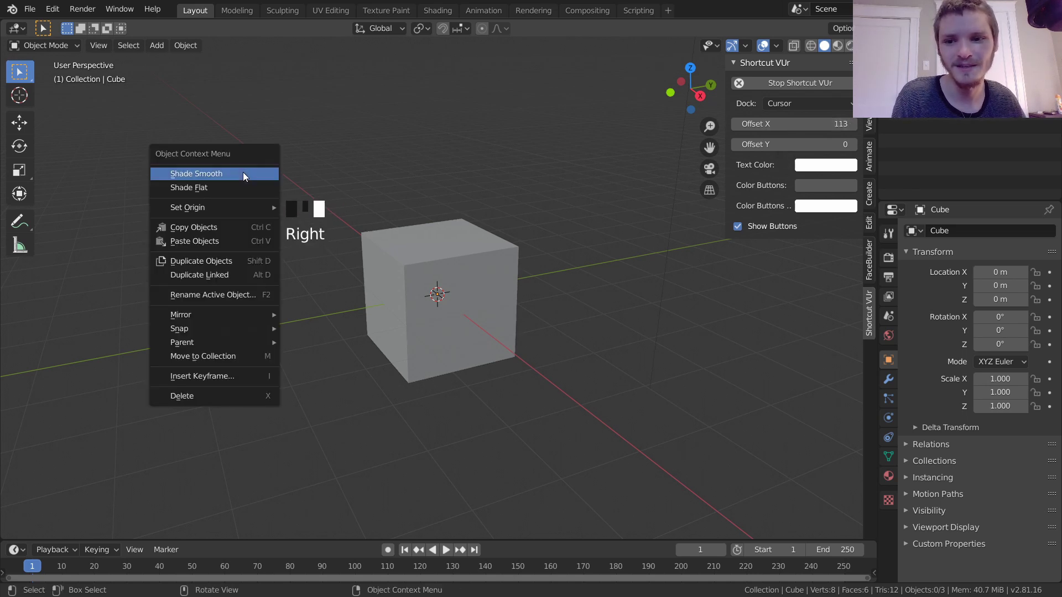
pyautogui.rightClick(244, 167)
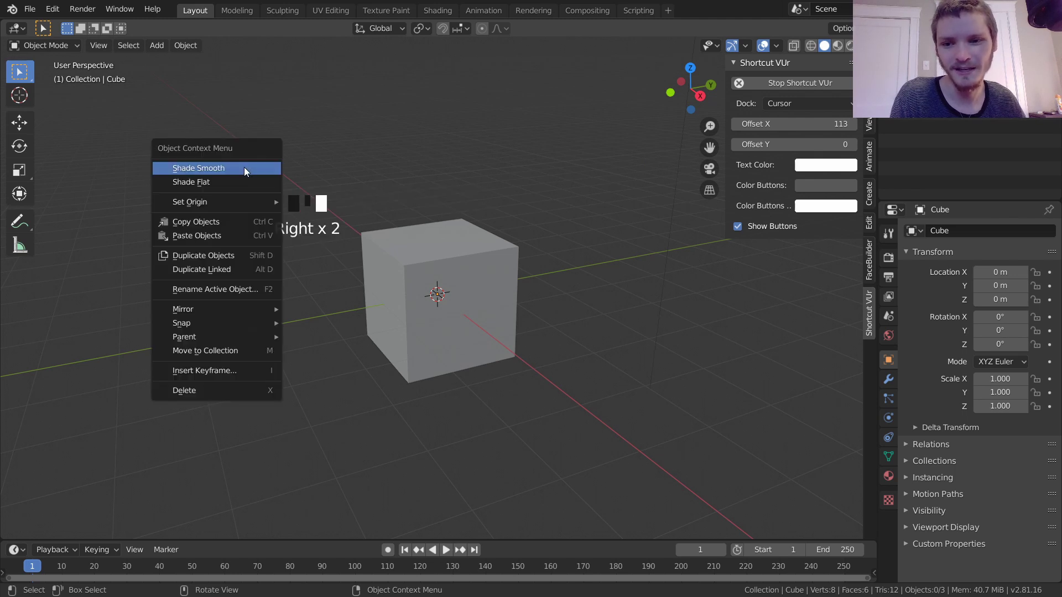
pyautogui.rightClick(224, 154)
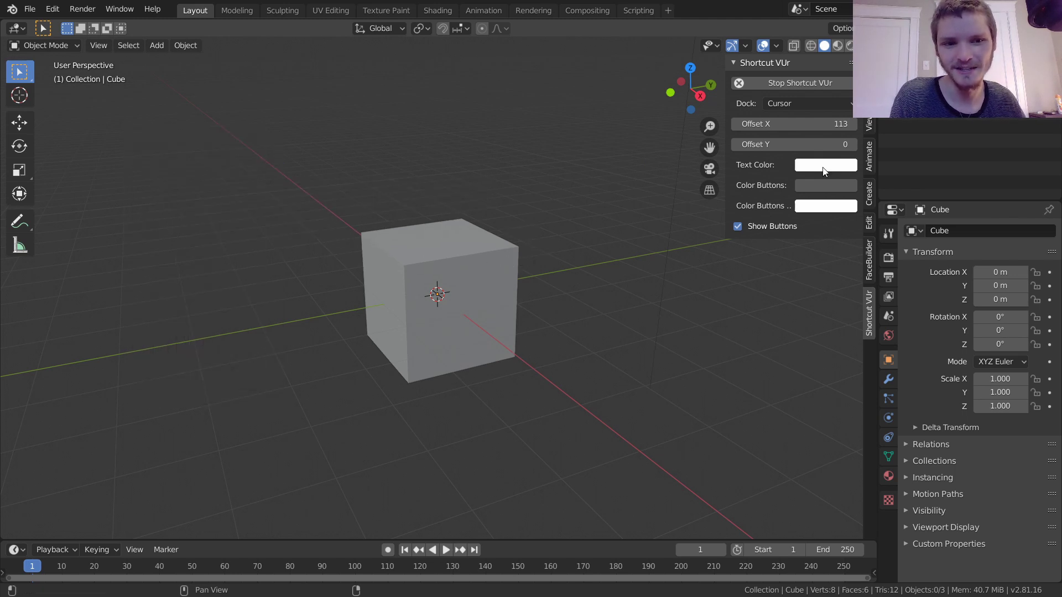
# Enter Offset Y 252, then drag it down to -135 and confirm the overlay position
pyautogui.click(798, 143)
pyautogui.write('252')
pyautogui.press('Return')
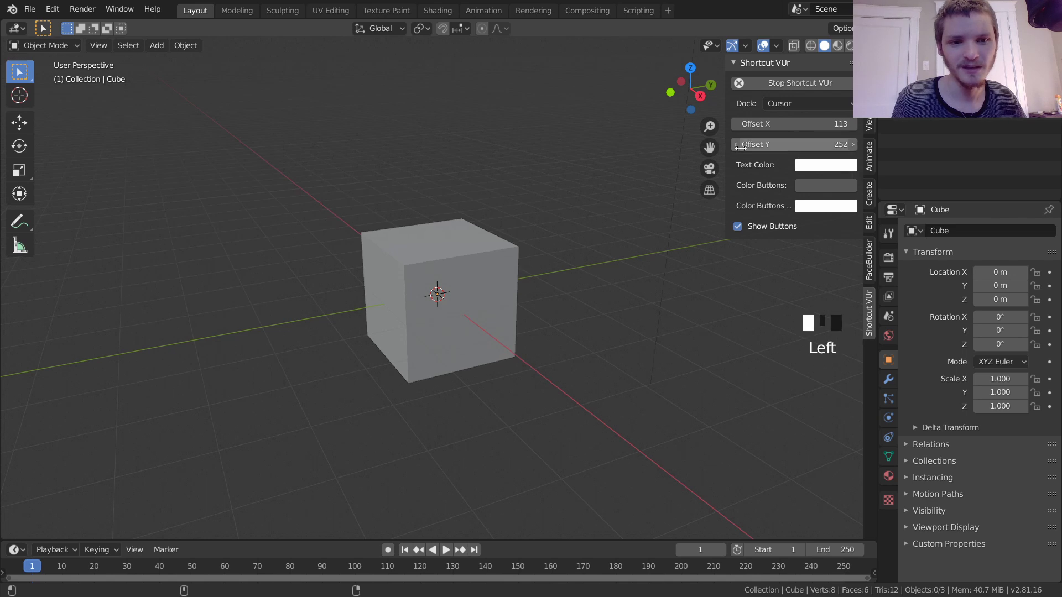
pyautogui.rightClick(294, 150)
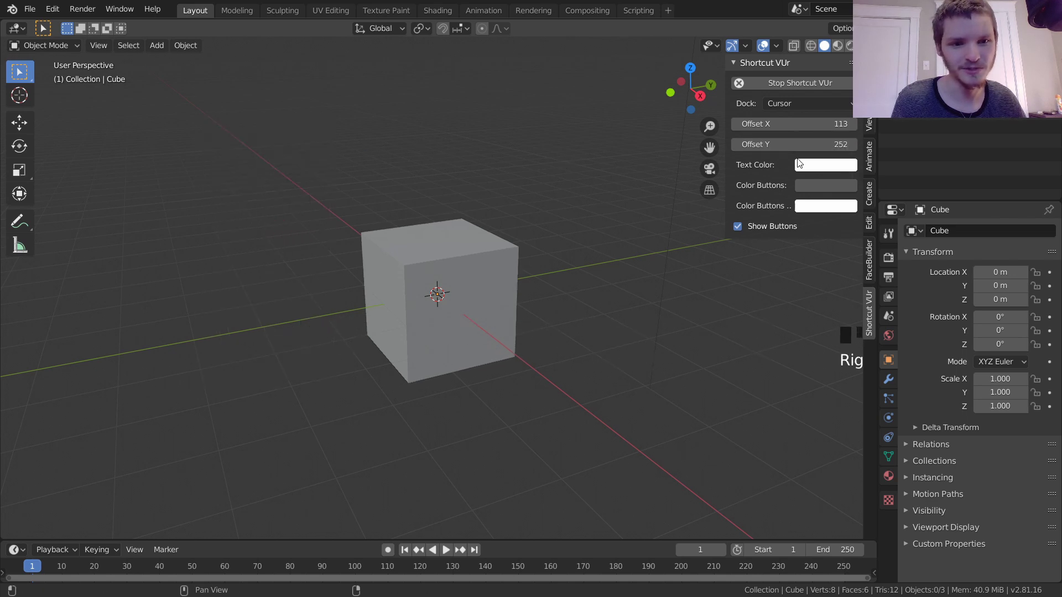
pyautogui.moveTo(799, 144); pyautogui.dragTo(653, 145)
pyautogui.rightClick(232, 212)
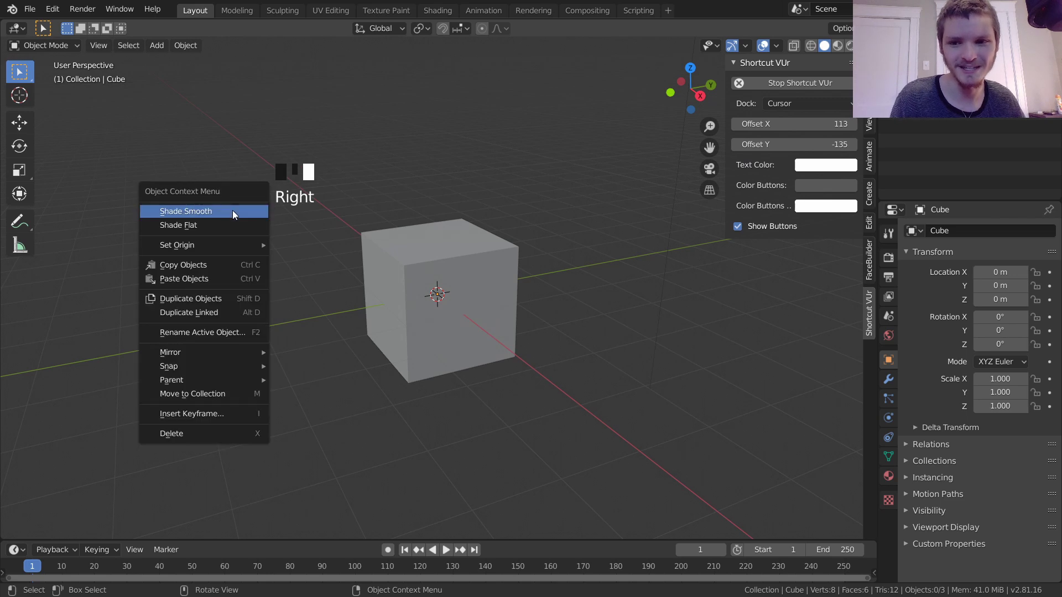
pyautogui.click(200, 180)
pyautogui.press('a')
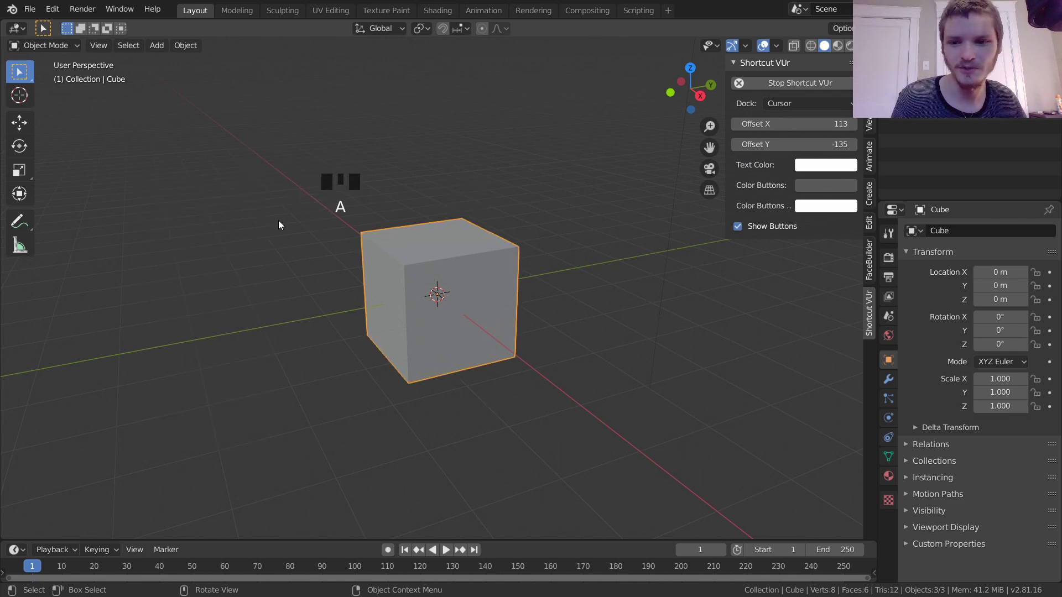
pyautogui.click(374, 199)
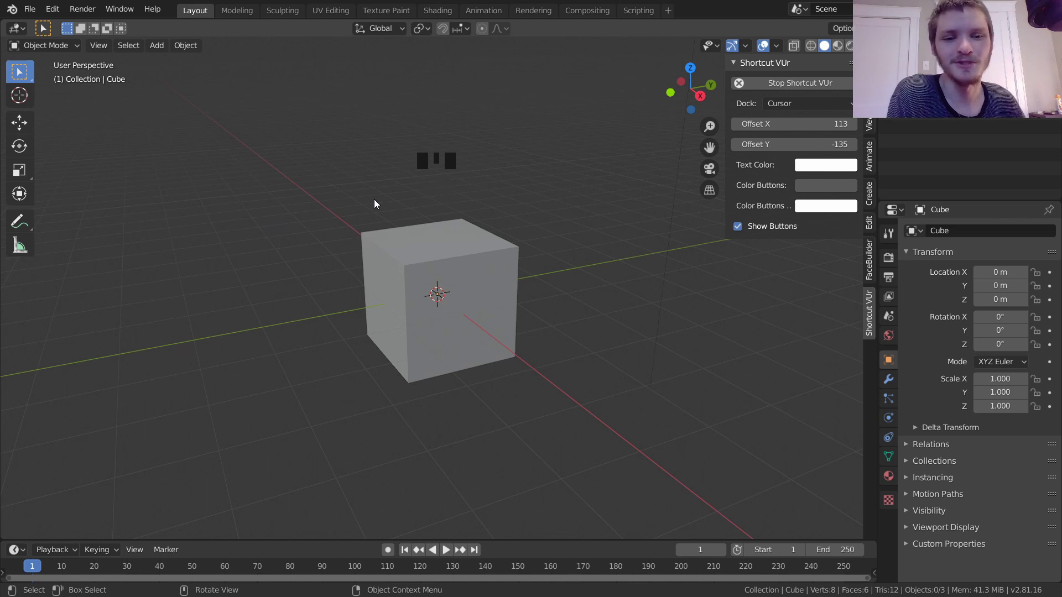
# Dock the overlay on the left and change its text colour from white to yellow
pyautogui.click(787, 105)
pyautogui.click(786, 119)
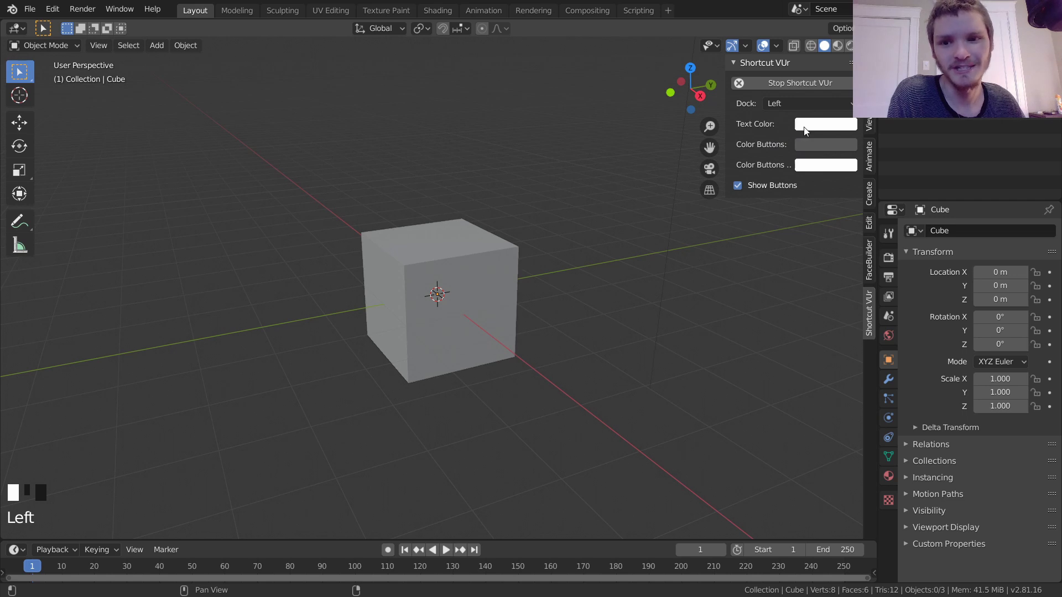
pyautogui.click(140, 405)
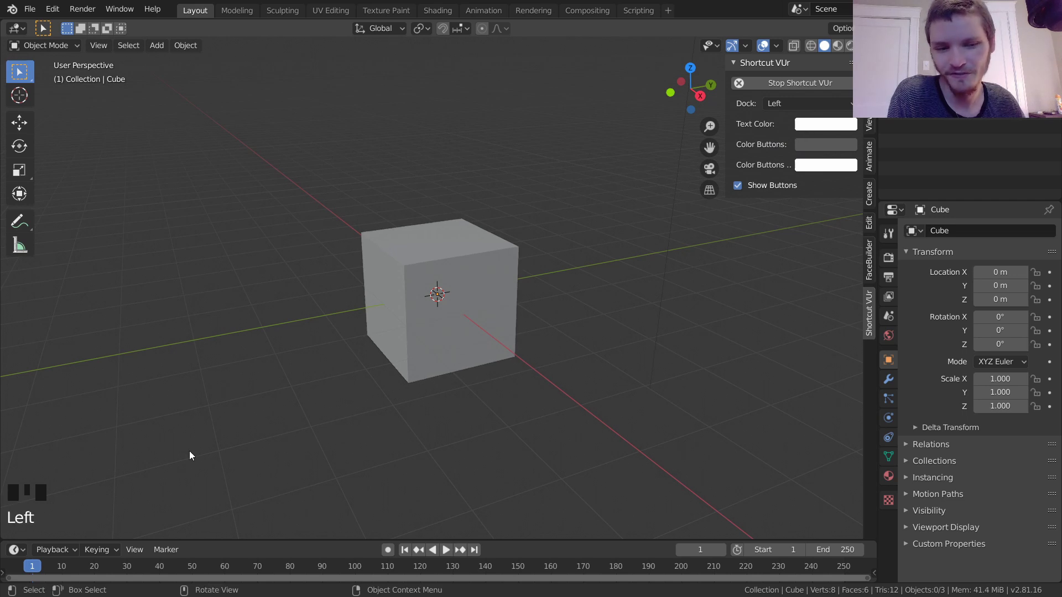
pyautogui.click(826, 124)
pyautogui.click(832, 125)
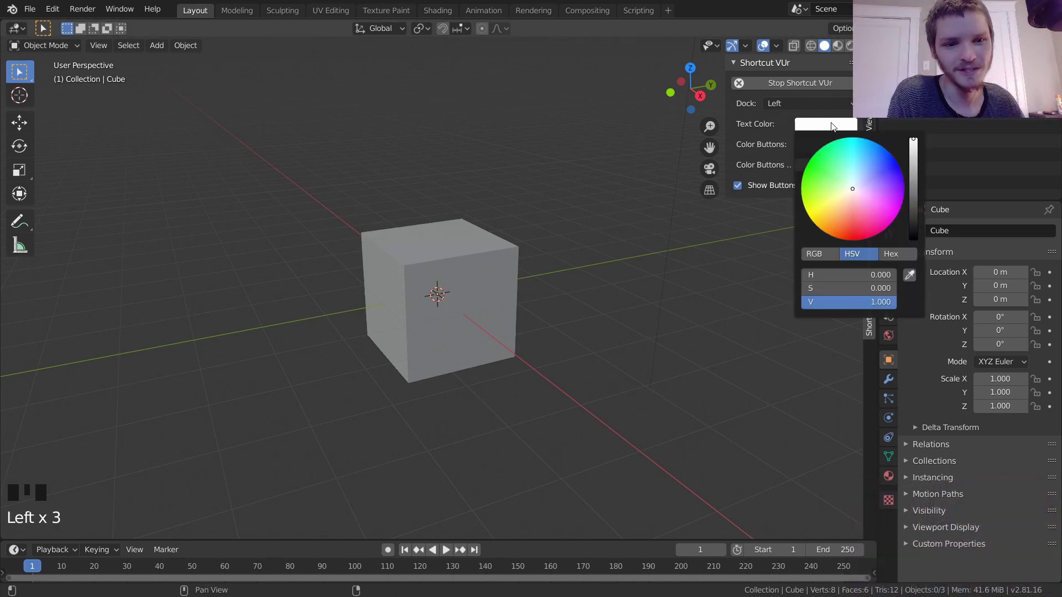
pyautogui.moveTo(840, 185); pyautogui.dragTo(813, 217)
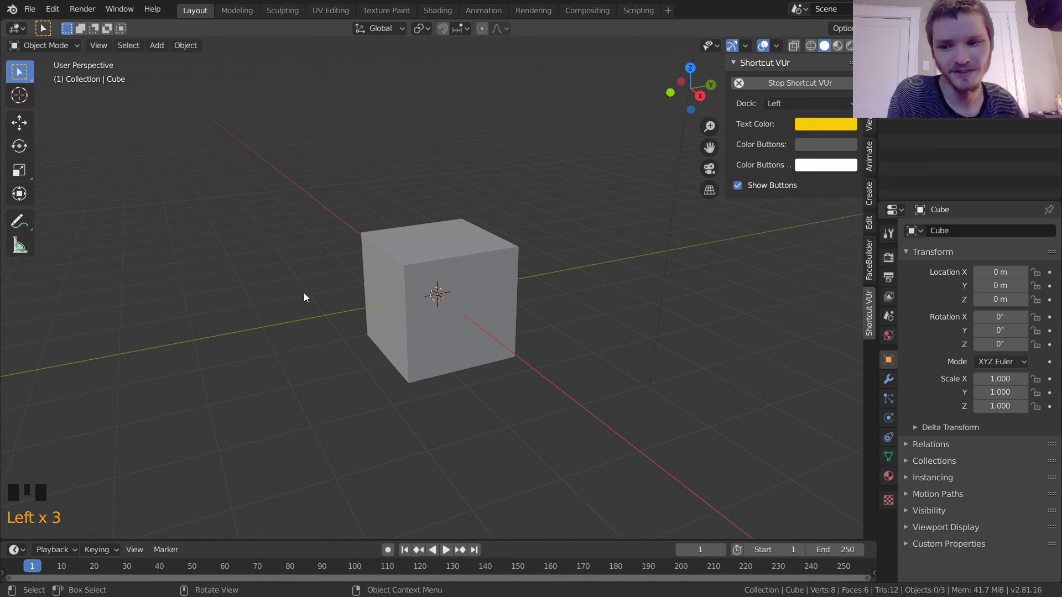
pyautogui.scroll(-3, 307, 295)
pyautogui.scroll(4, 307, 295)
pyautogui.scroll(-1, 312, 319)
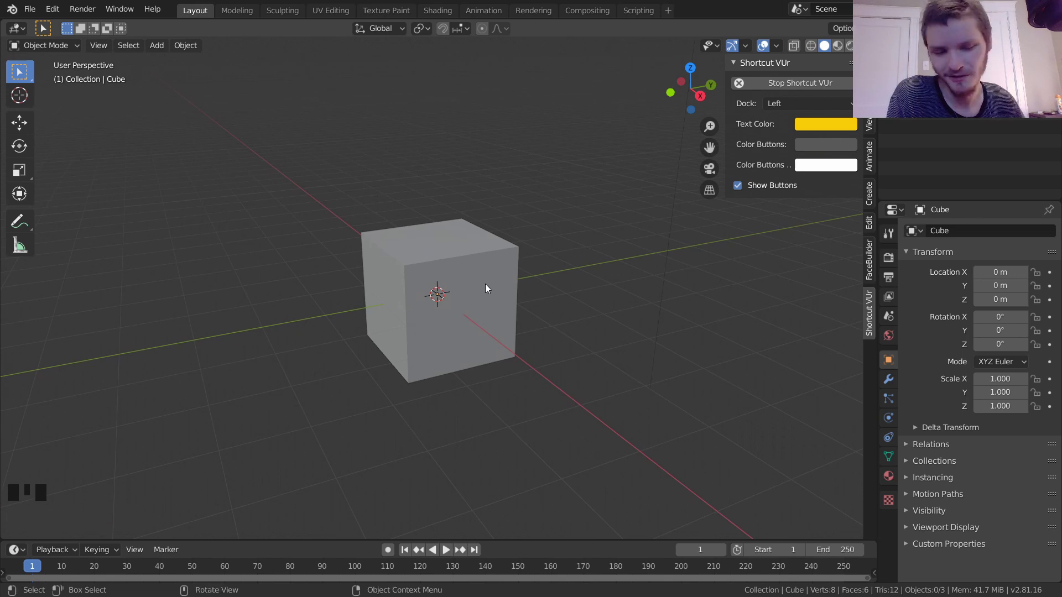
# Set the overlay button colour to red, widen the sidebar, and preview with clicks
pyautogui.click(815, 153)
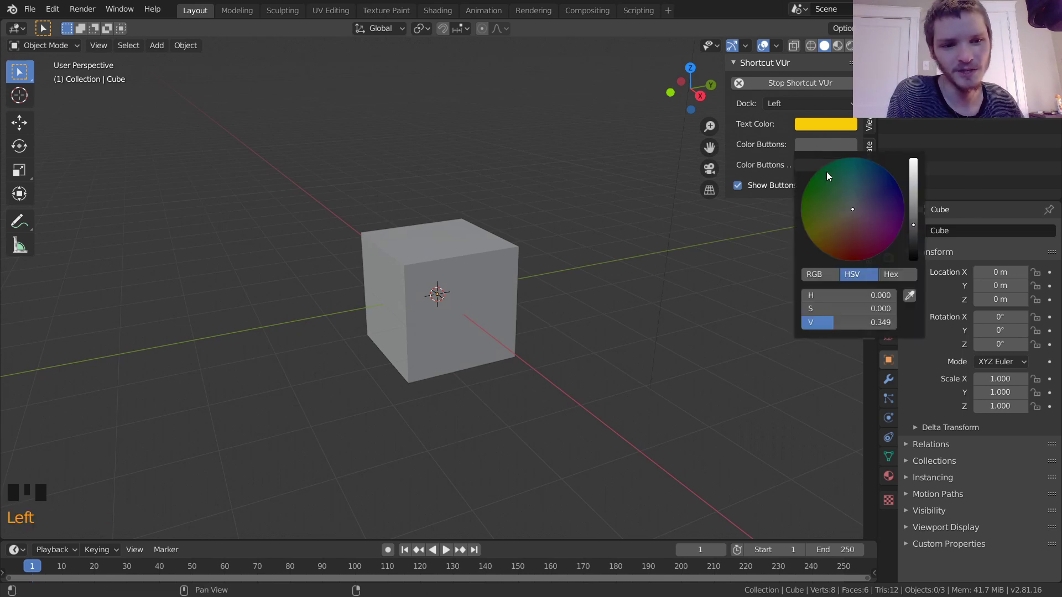
pyautogui.moveTo(851, 227); pyautogui.dragTo(854, 261)
pyautogui.click(913, 162)
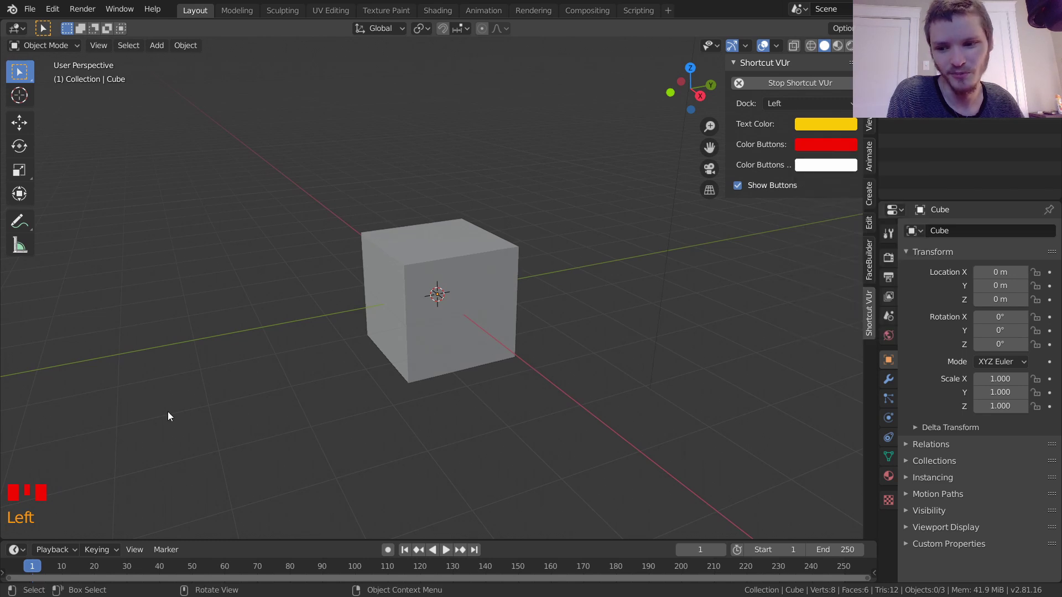
pyautogui.tripleClick(190, 400)
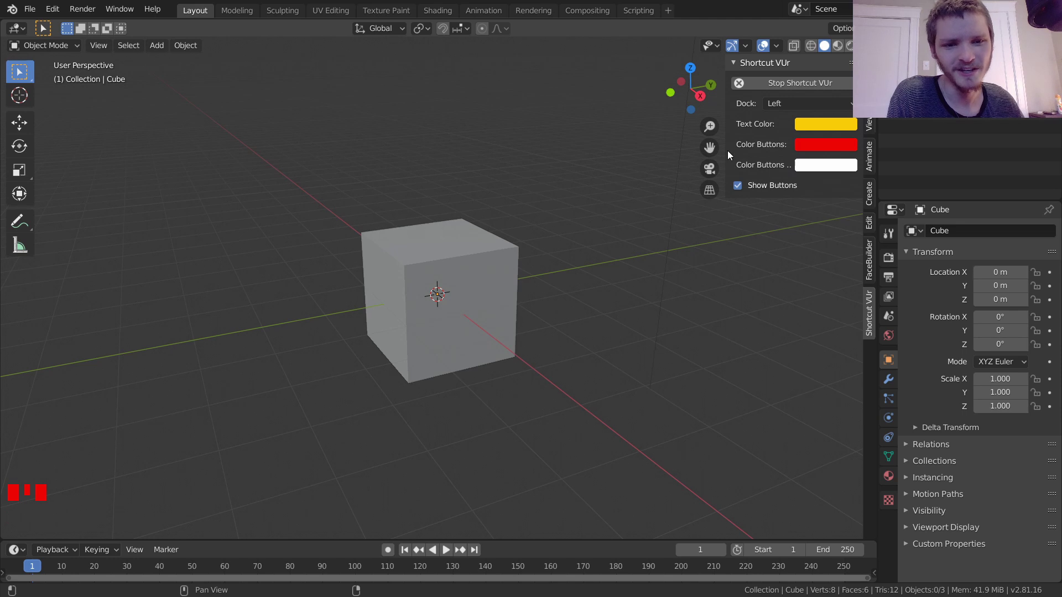
pyautogui.moveTo(728, 151); pyautogui.dragTo(719, 176)
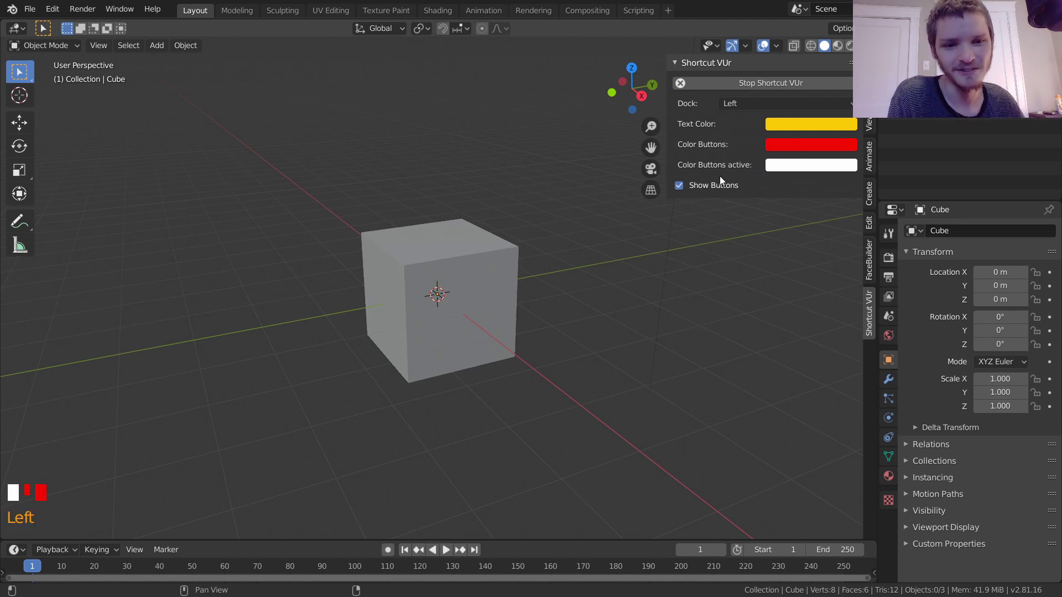
pyautogui.click(282, 289)
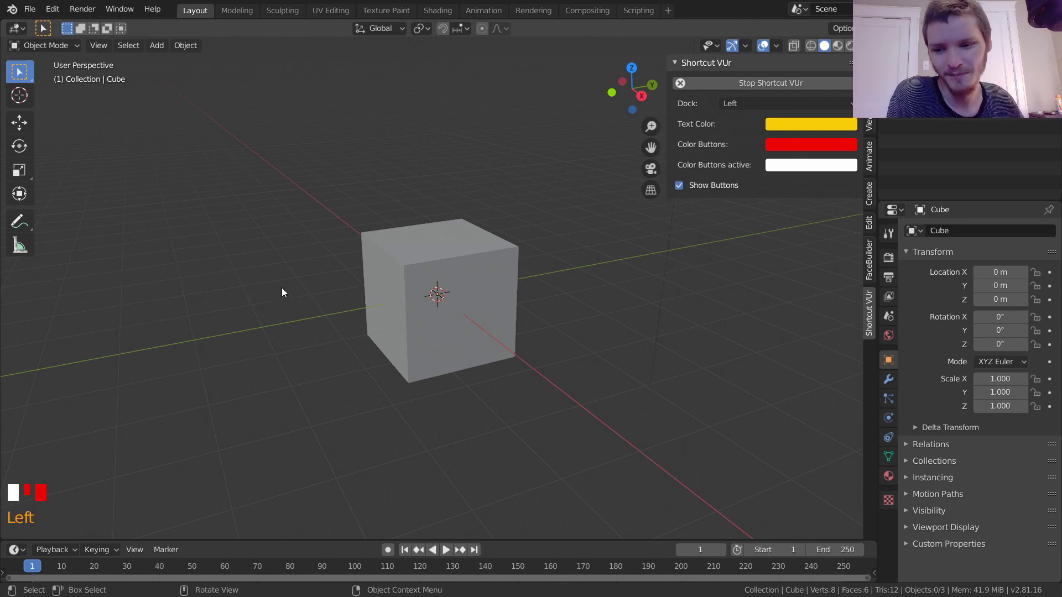
pyautogui.click(281, 288)
pyautogui.click(281, 287)
pyautogui.click(281, 287)
pyautogui.click(255, 346)
pyautogui.click(254, 347)
pyautogui.click(254, 347)
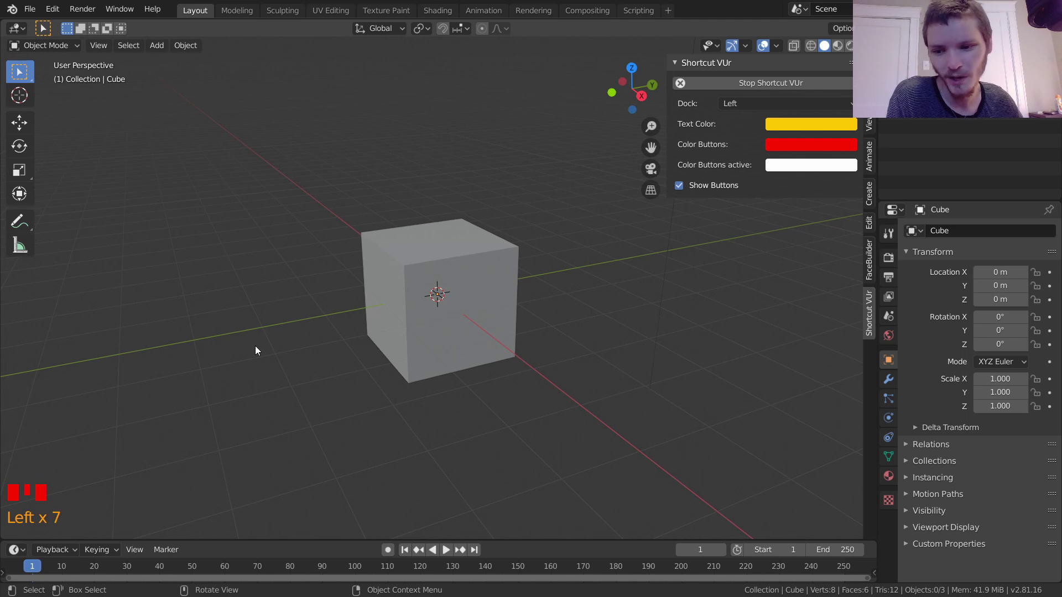
# Make the overlay's active button colour yellow
pyautogui.click(797, 172)
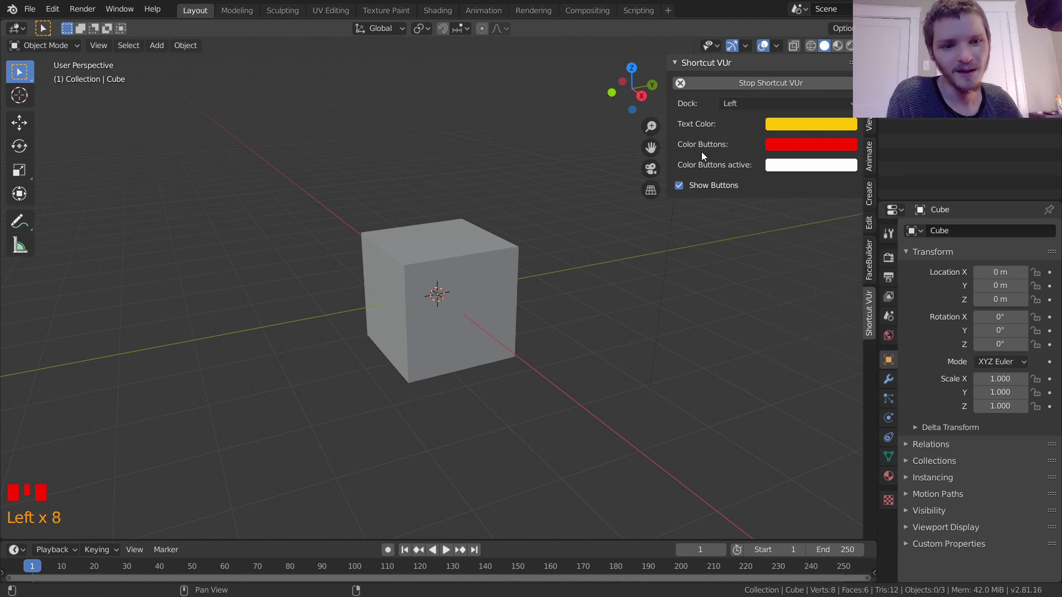
pyautogui.click(806, 166)
pyautogui.click(795, 264)
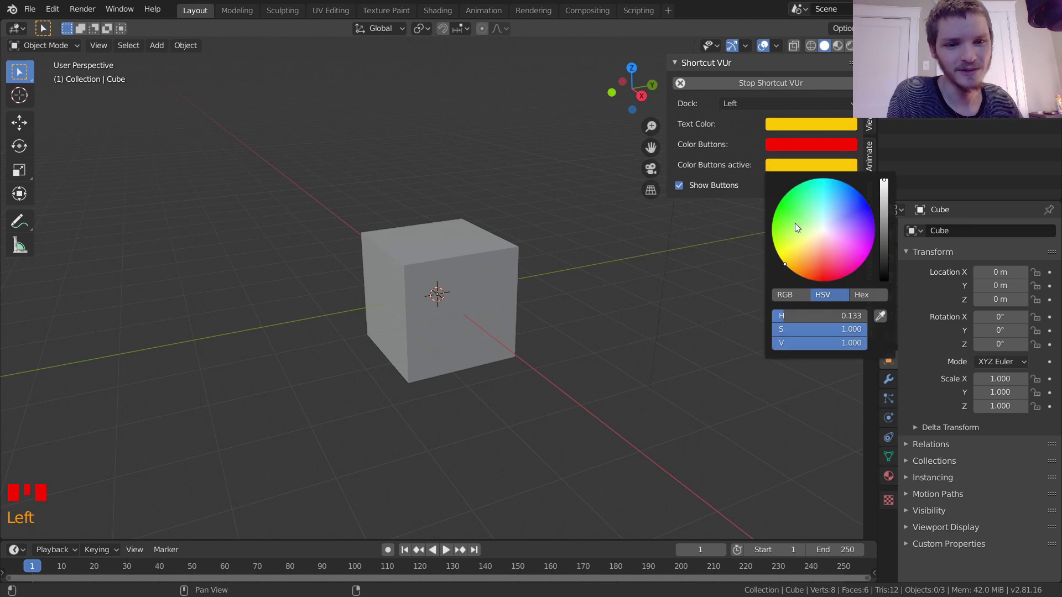
# Darken the overlay button colour to black and preview it with clicks
pyautogui.click(800, 143)
pyautogui.moveTo(883, 205); pyautogui.dragTo(884, 260)
pyautogui.tripleClick(321, 238)
pyautogui.rightClick(321, 241)
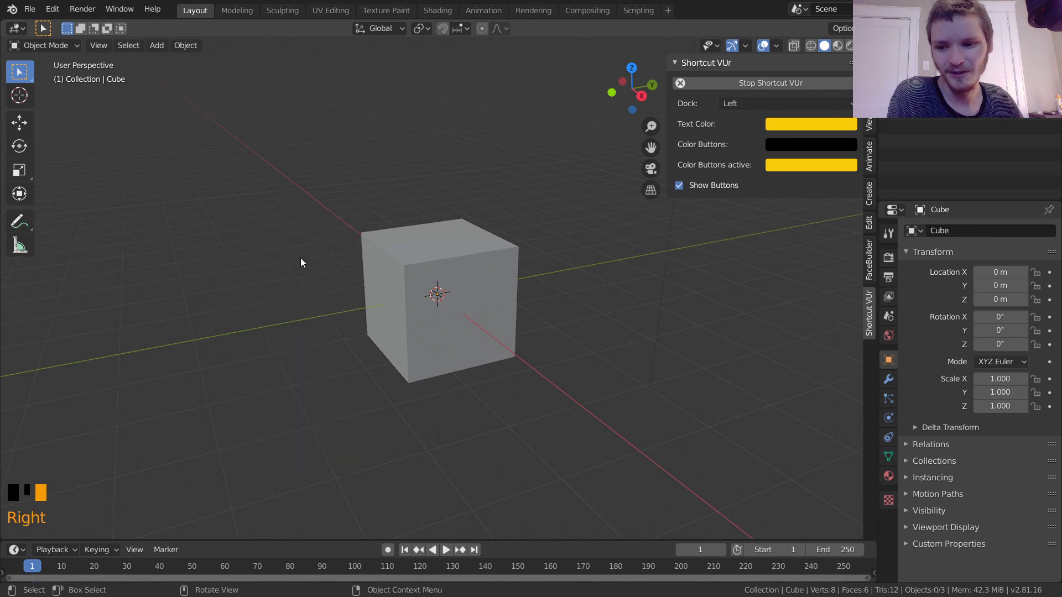
pyautogui.scroll(-3, 300, 258)
pyautogui.scroll(3, 301, 257)
pyautogui.click(301, 257)
# Preview the yellow-and-black overlay with left and right clicks, then open the Shading workspace
pyautogui.doubleClick(301, 256)
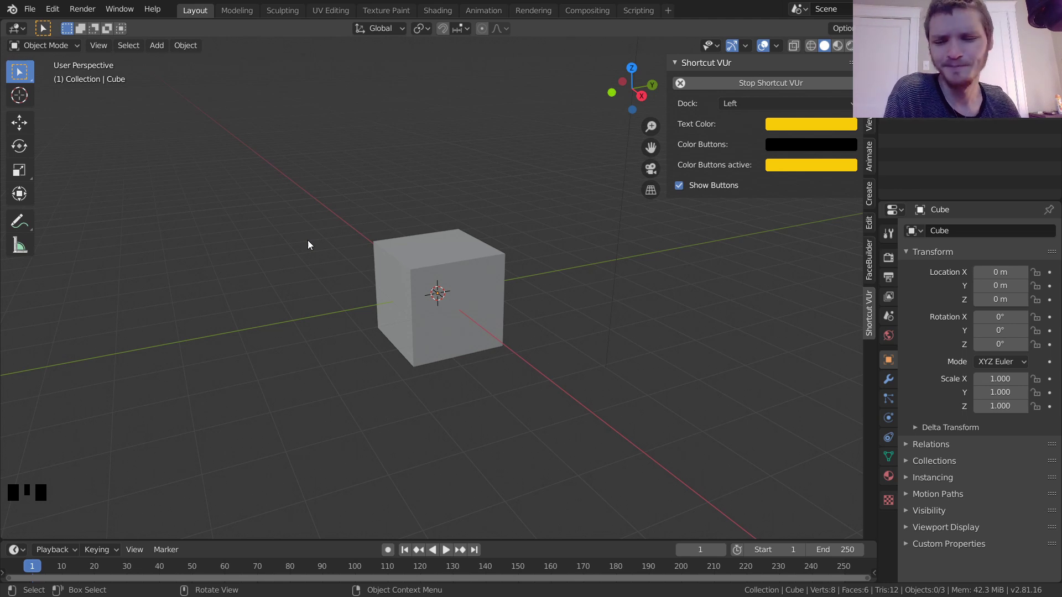
pyautogui.click(308, 240)
pyautogui.rightClick(308, 240)
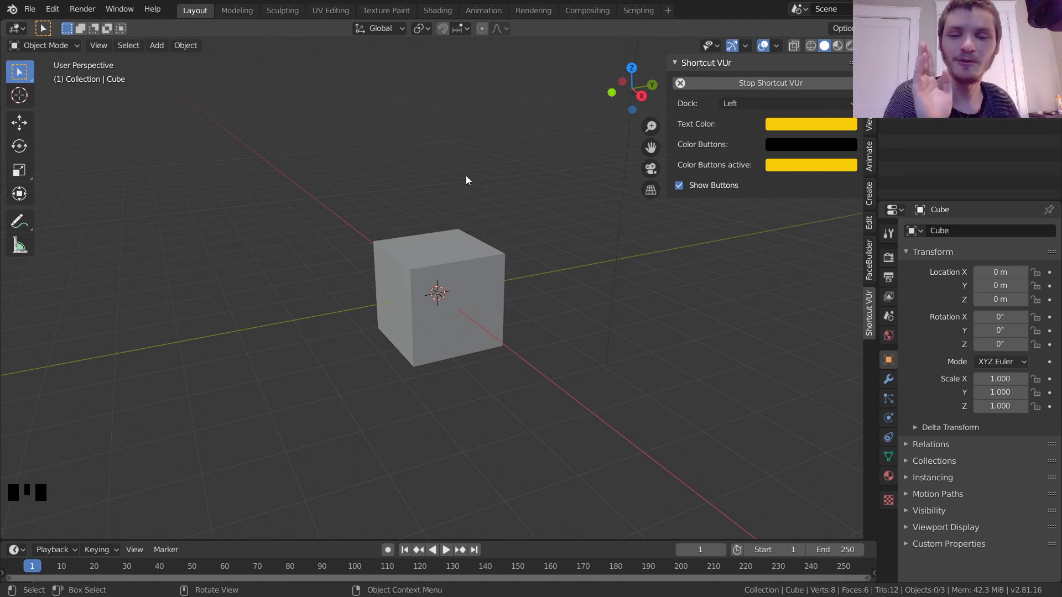
pyautogui.click(515, 118)
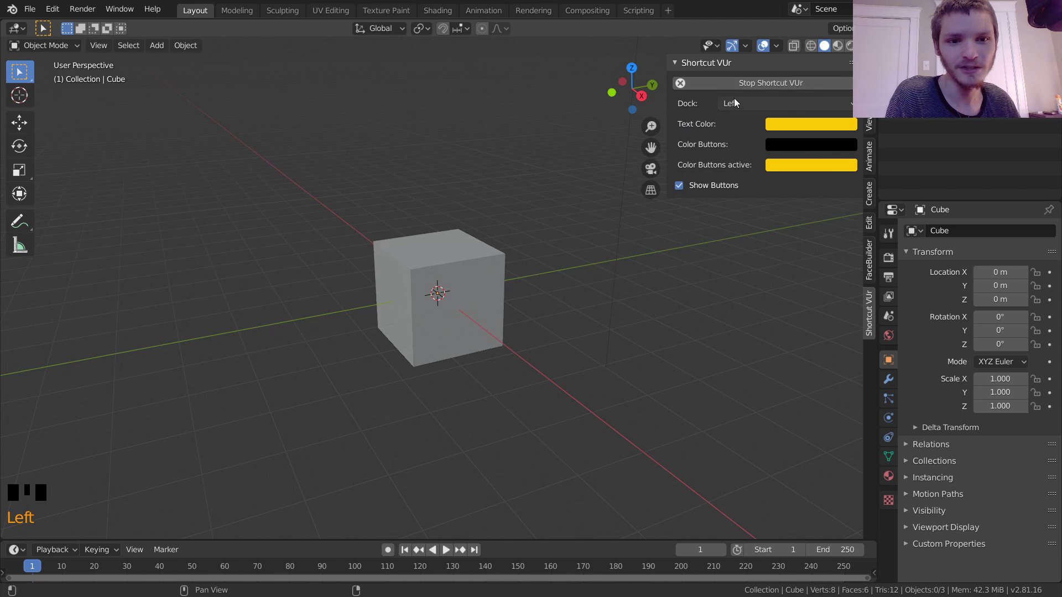
pyautogui.scroll(-2, 522, 237)
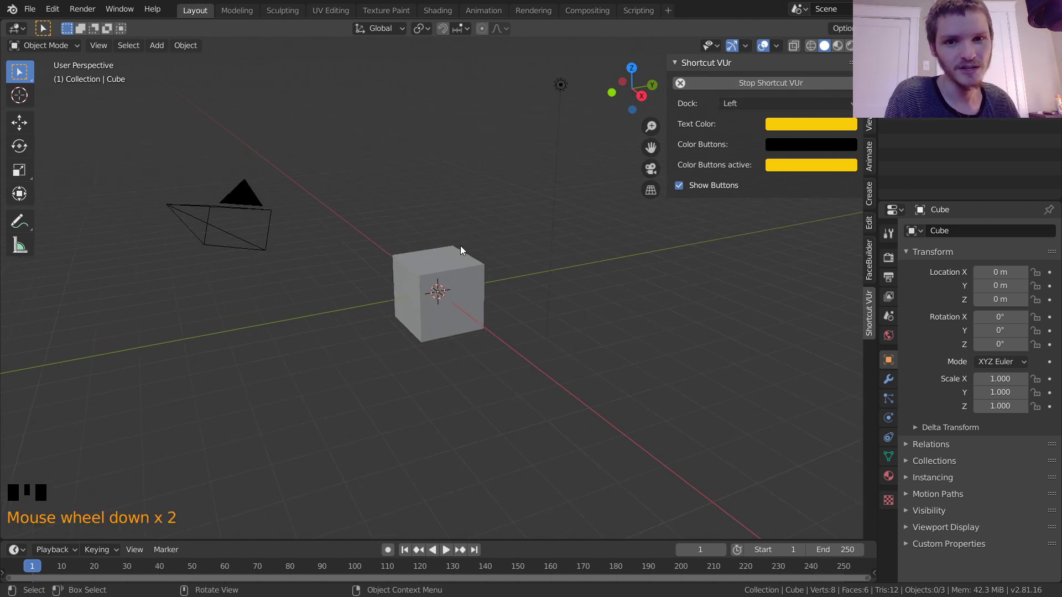
pyautogui.scroll(3, 338, 303)
pyautogui.click(277, 262)
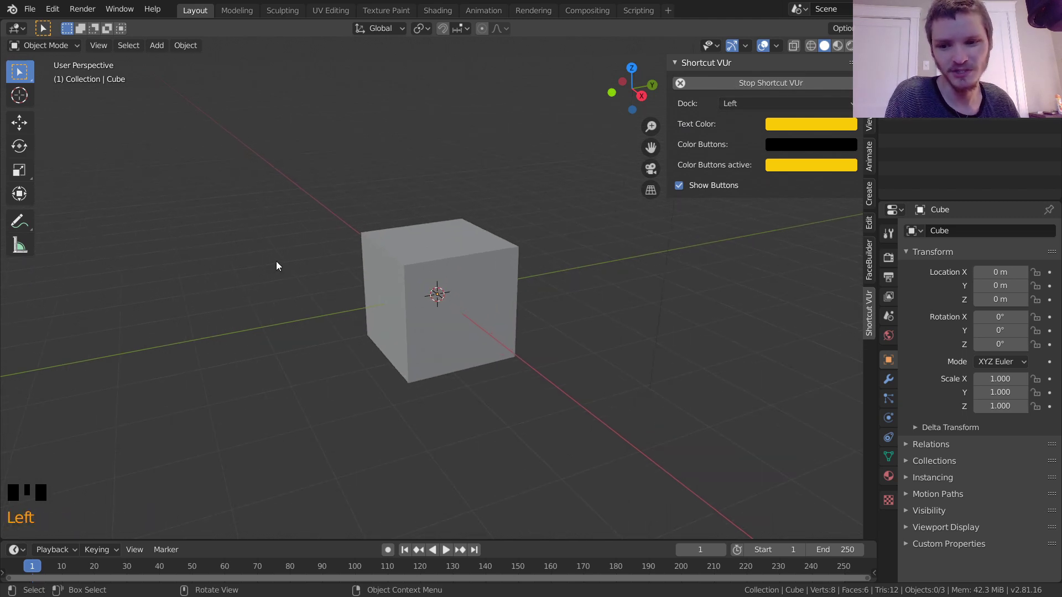
pyautogui.click(427, 12)
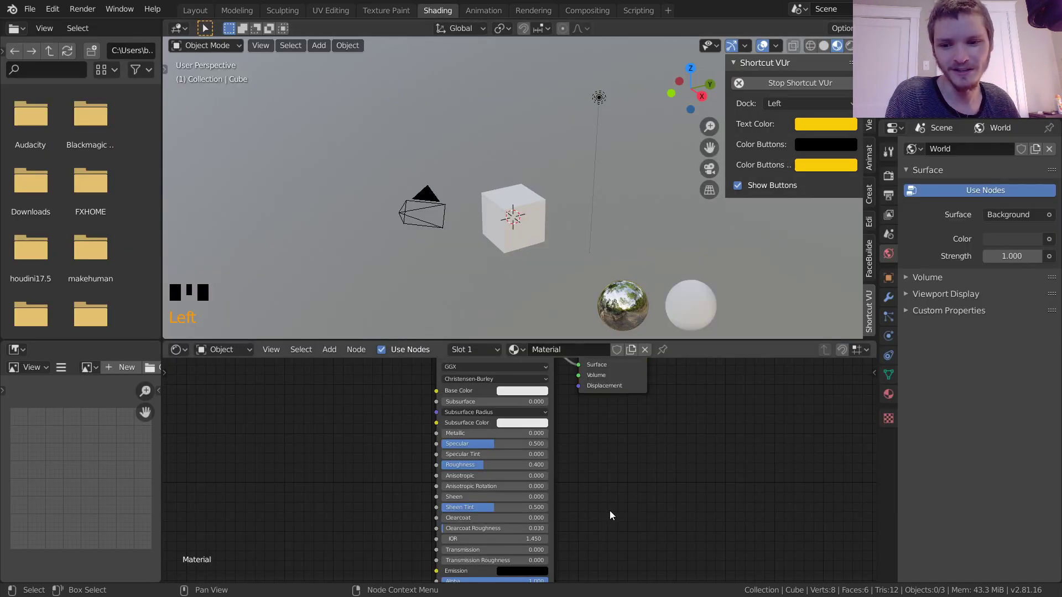
# Set the overlay Dock to Cursor, toggle the node editor sidebar, and go back to Layout
pyautogui.click(791, 102)
pyautogui.click(782, 162)
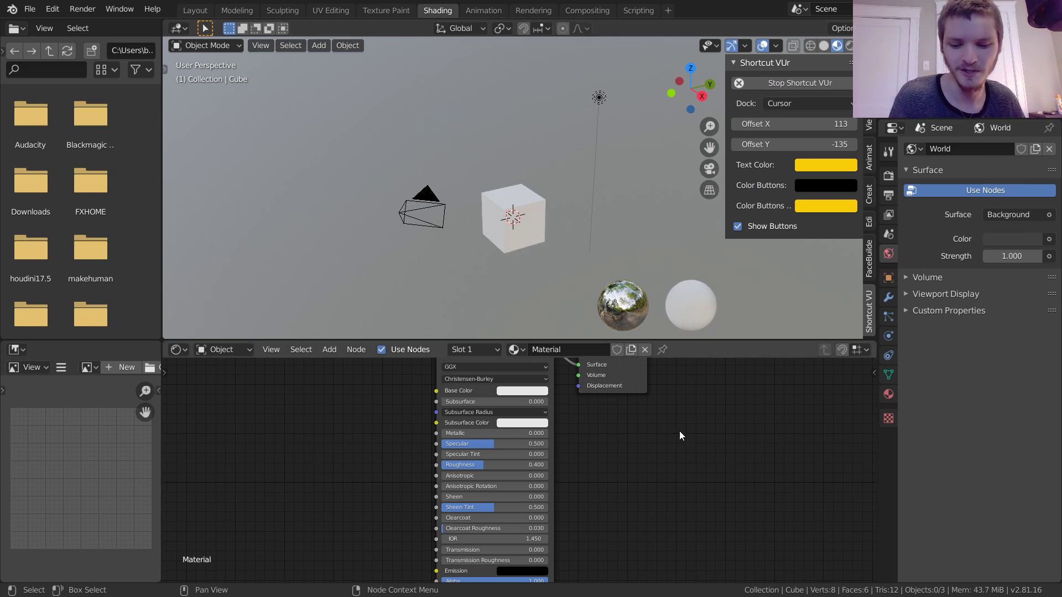
pyautogui.press('n')
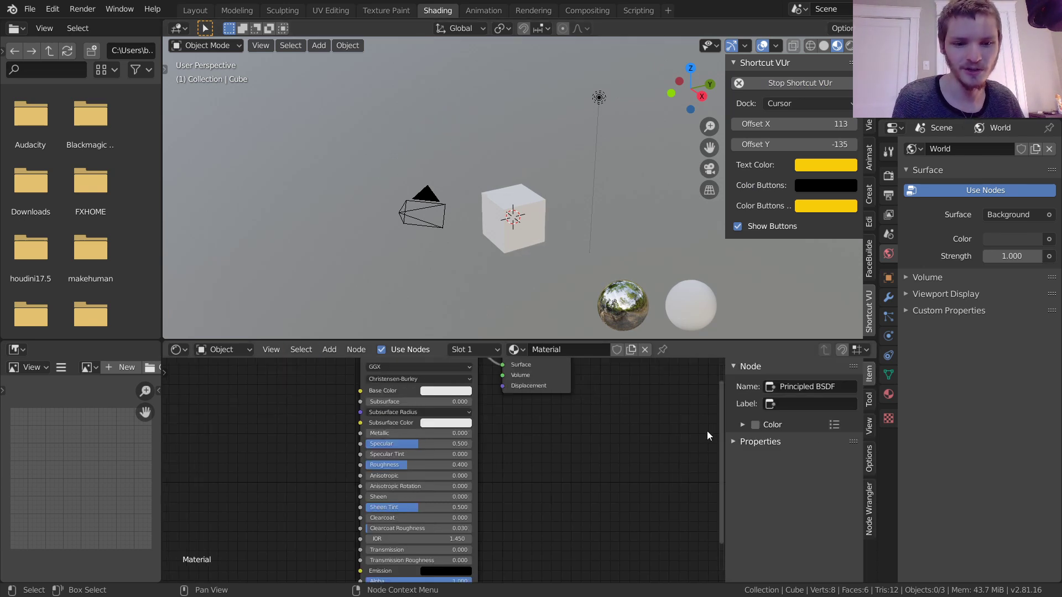
pyautogui.click(871, 457)
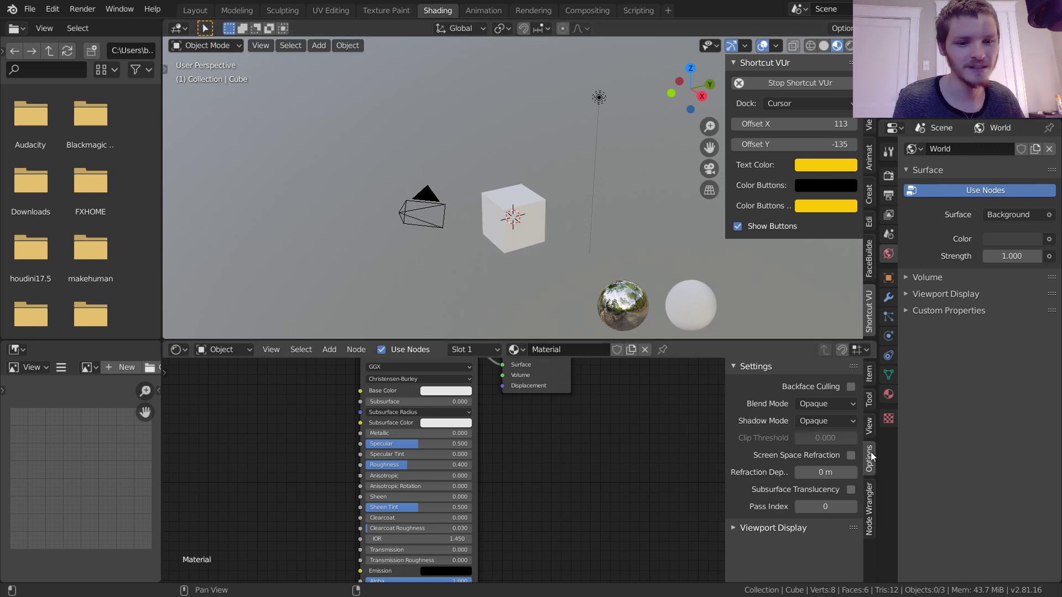
pyautogui.click(868, 435)
pyautogui.press('n')
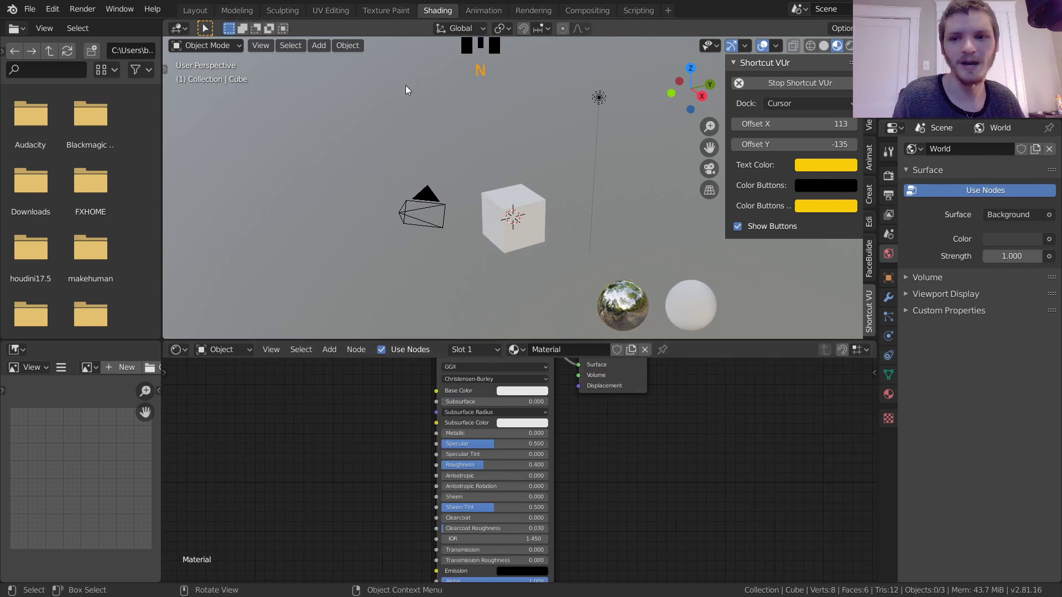
pyautogui.click(192, 10)
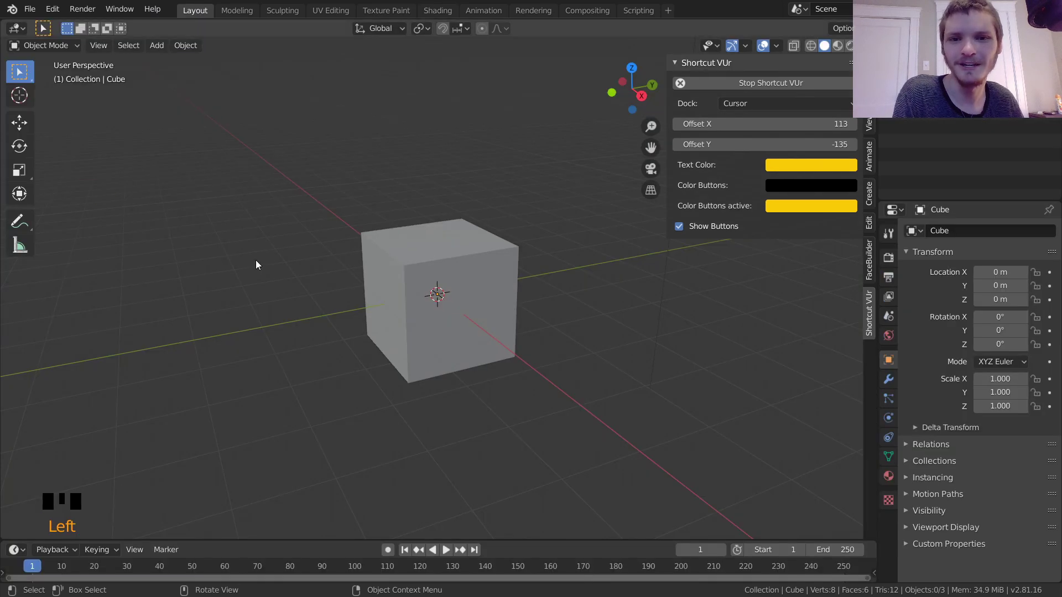